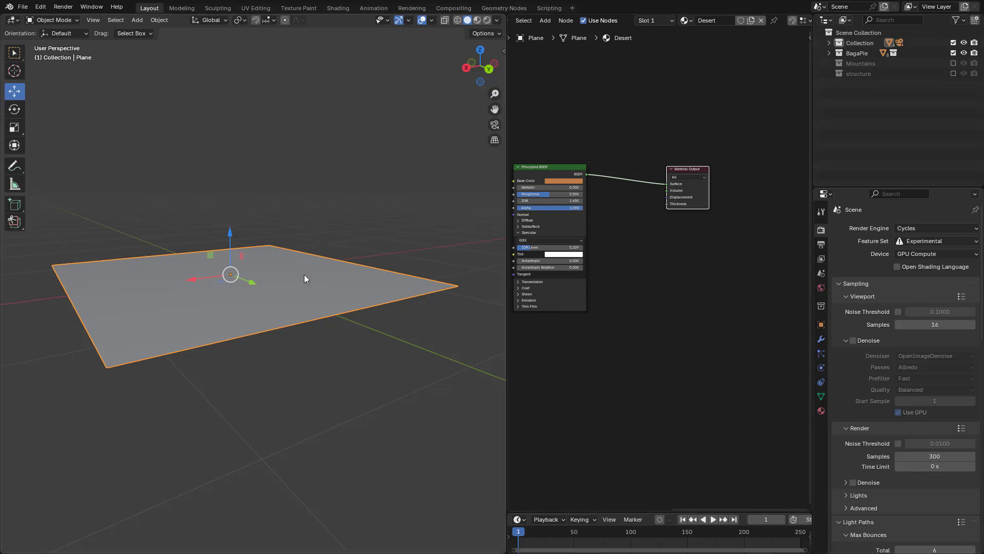
# - Check the render engine and feature set options, and open the plane's Subdivision modifier settings to review adaptive subdivision
pyautogui.click(918, 229)
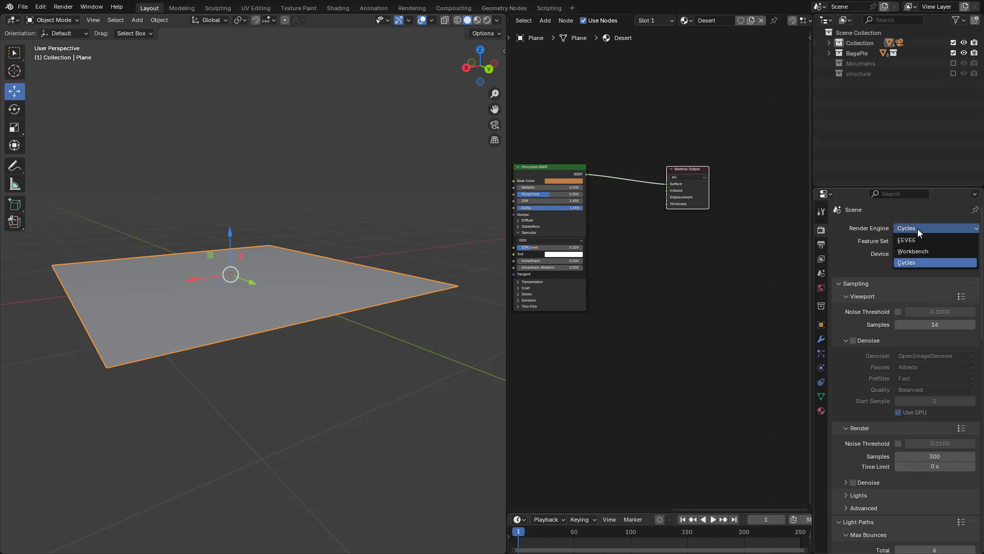
pyautogui.click(918, 229)
pyautogui.click(913, 243)
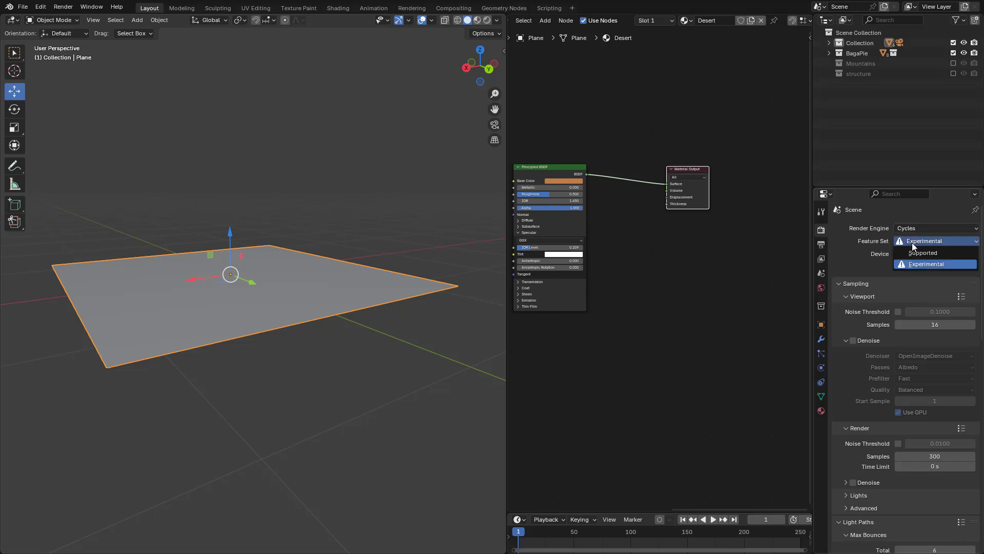
pyautogui.click(912, 242)
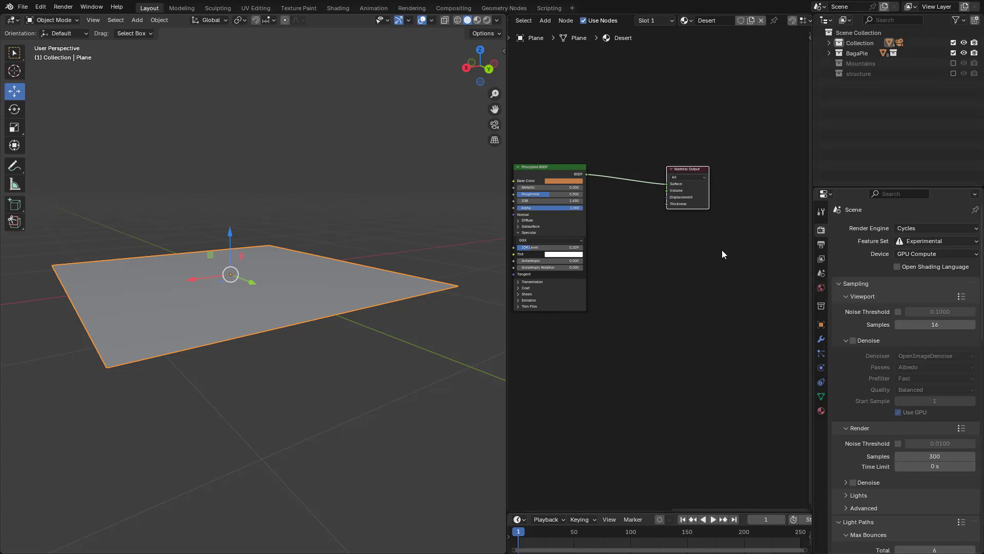
pyautogui.click(821, 339)
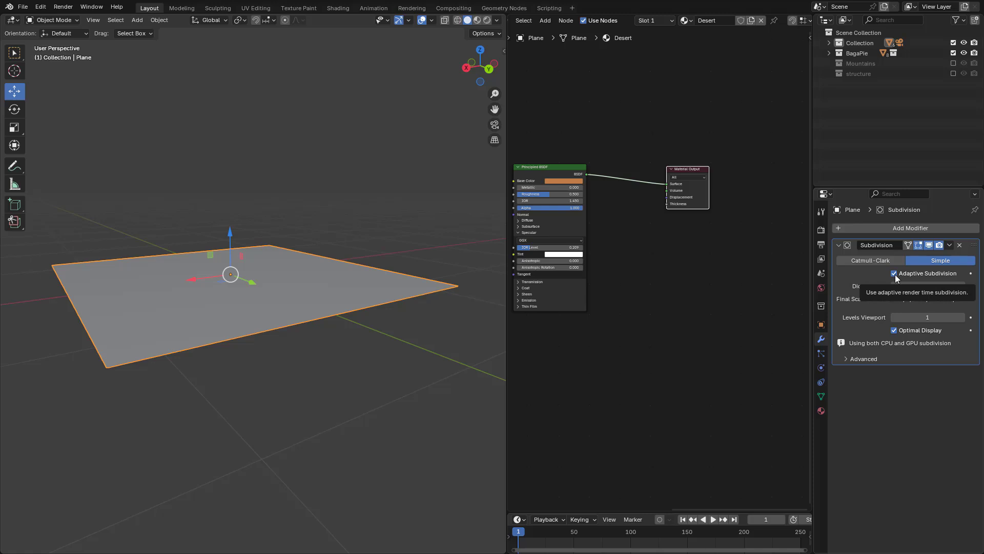
# - Set the Desert material's surface displacement method to Displacement and Bump
pyautogui.click(821, 411)
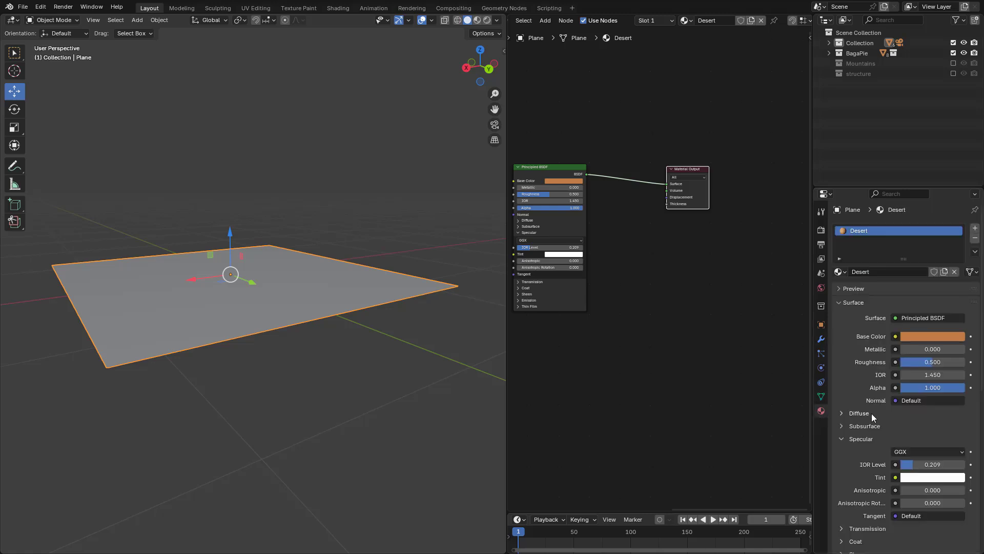
pyautogui.scroll(-12, 871, 413)
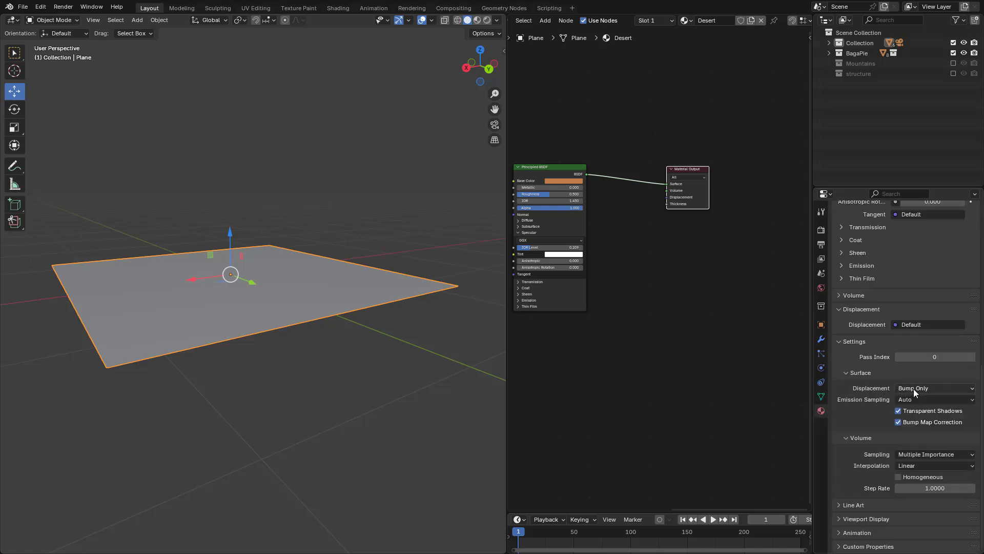
pyautogui.click(913, 388)
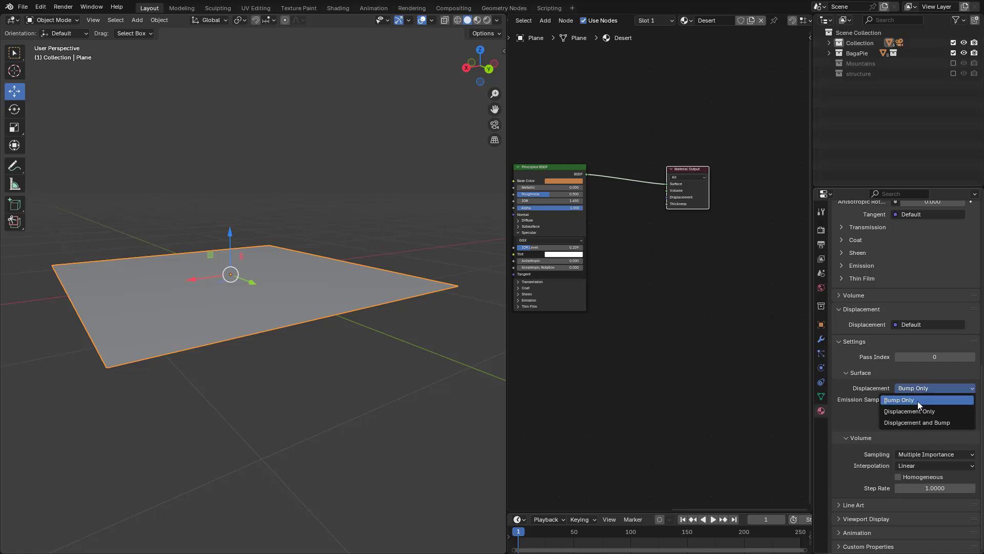
pyautogui.click(900, 422)
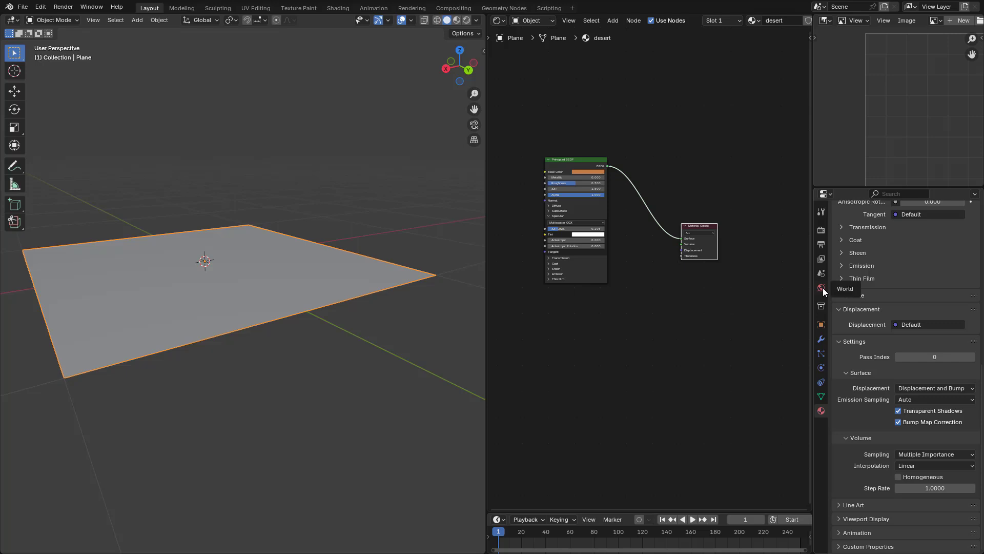
# - Assign a Sky Texture to the world background's color
pyautogui.click(821, 289)
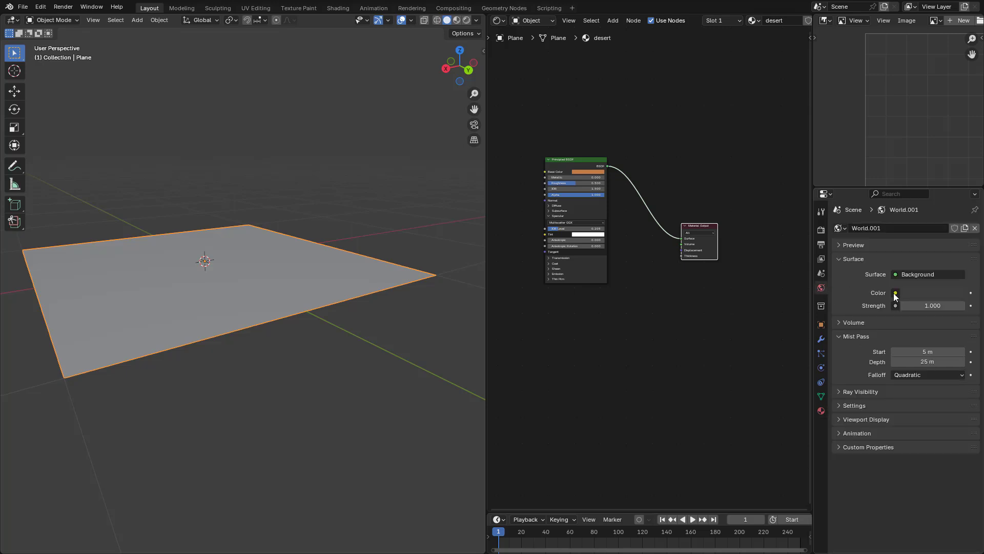
pyautogui.click(895, 293)
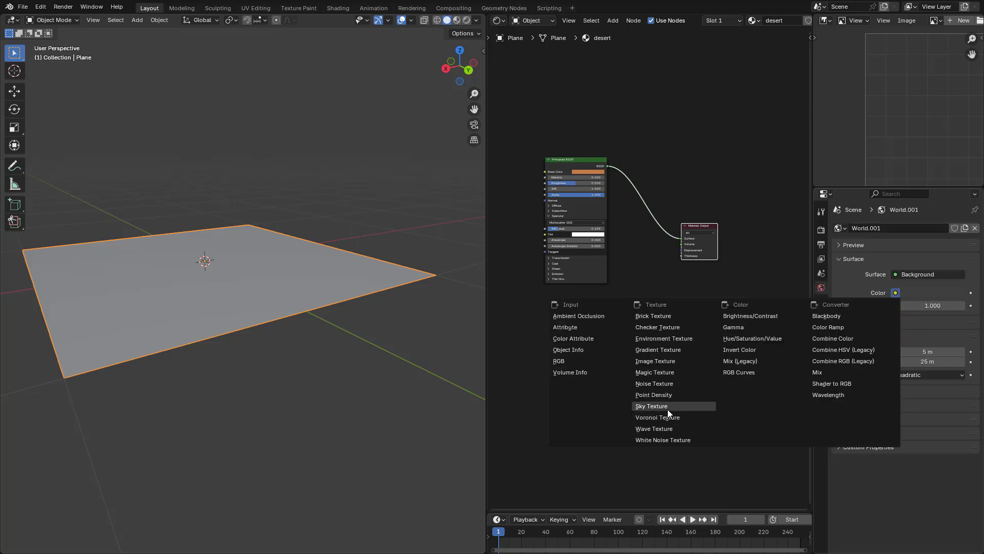
pyautogui.click(682, 406)
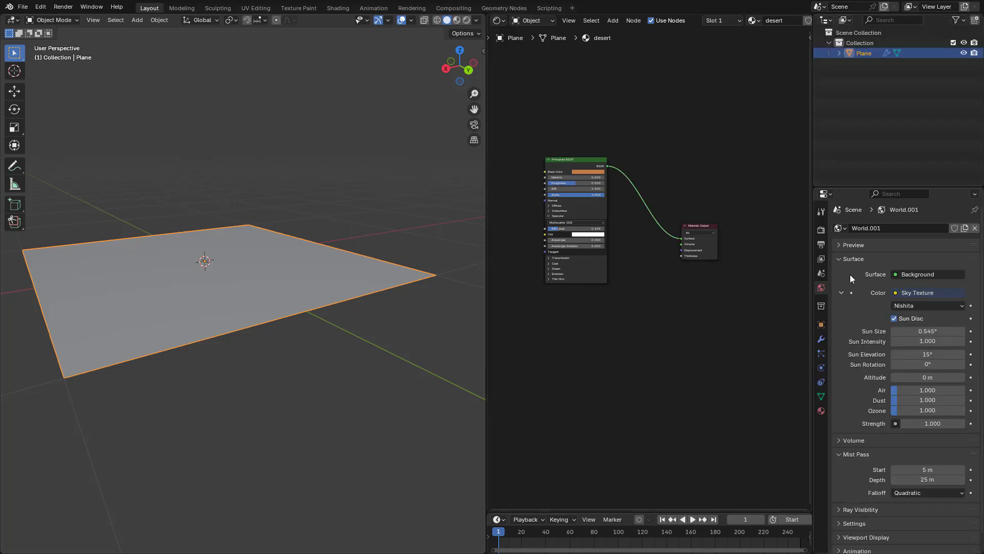
# - Set the viewport subdivision dicing rate in the render settings to 1.2 px
pyautogui.click(821, 230)
pyautogui.scroll(-15, 876, 373)
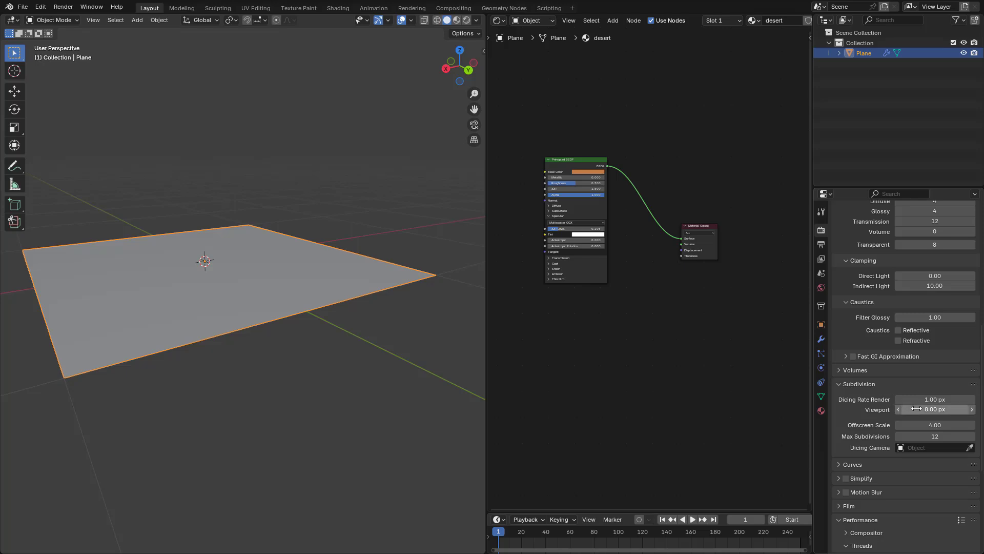
pyautogui.click(936, 409)
pyautogui.write('1.2')
pyautogui.press('Return')
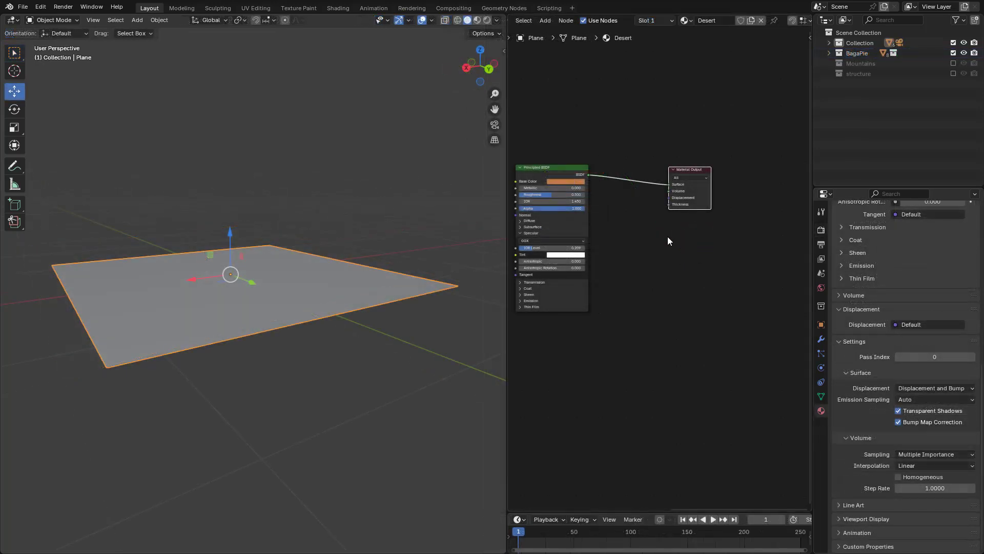
# - Add a Displacement node to the Desert material and connect it to the Material Output's Displacement input
pyautogui.hotkey('shift', 'a')
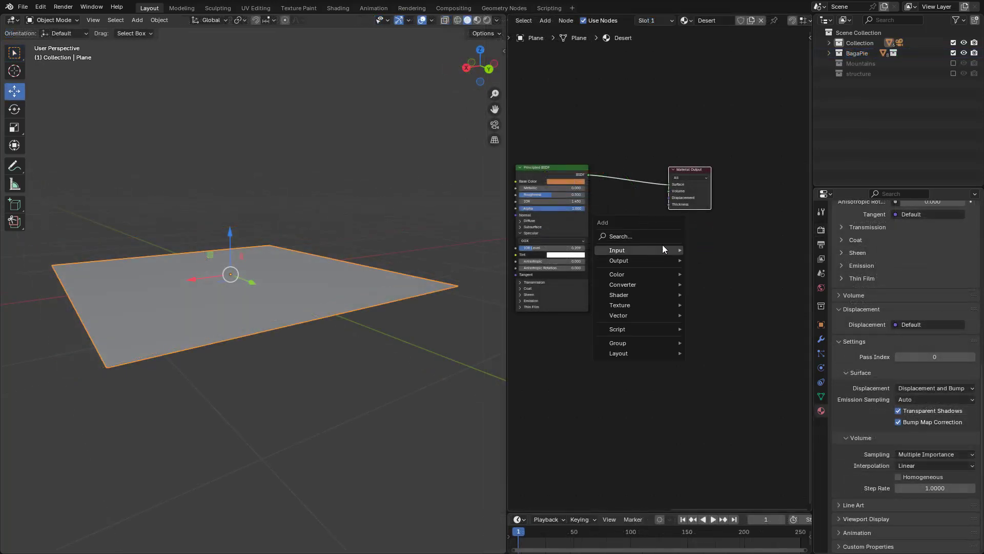
pyautogui.click(639, 237)
pyautogui.write('disp')
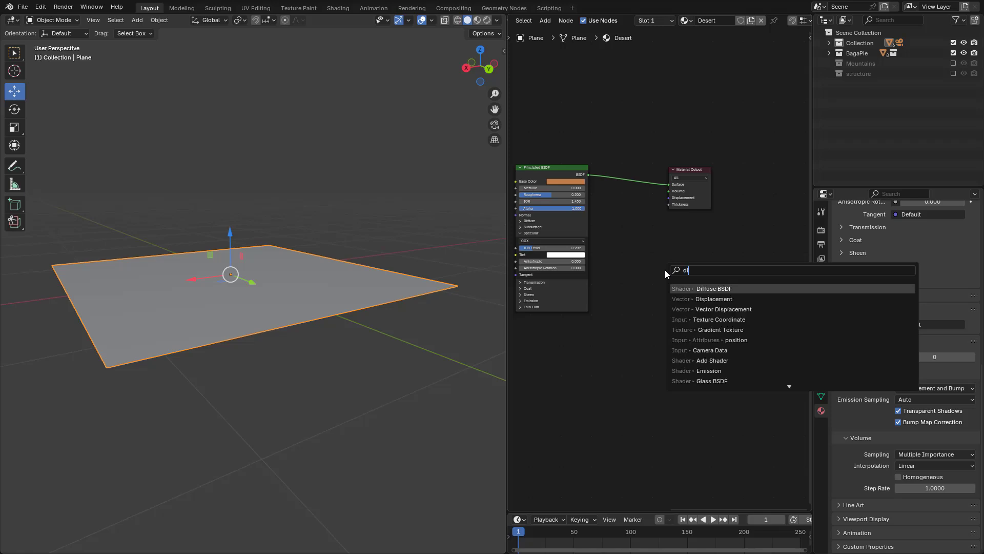
pyautogui.press('Return')
pyautogui.click(614, 240)
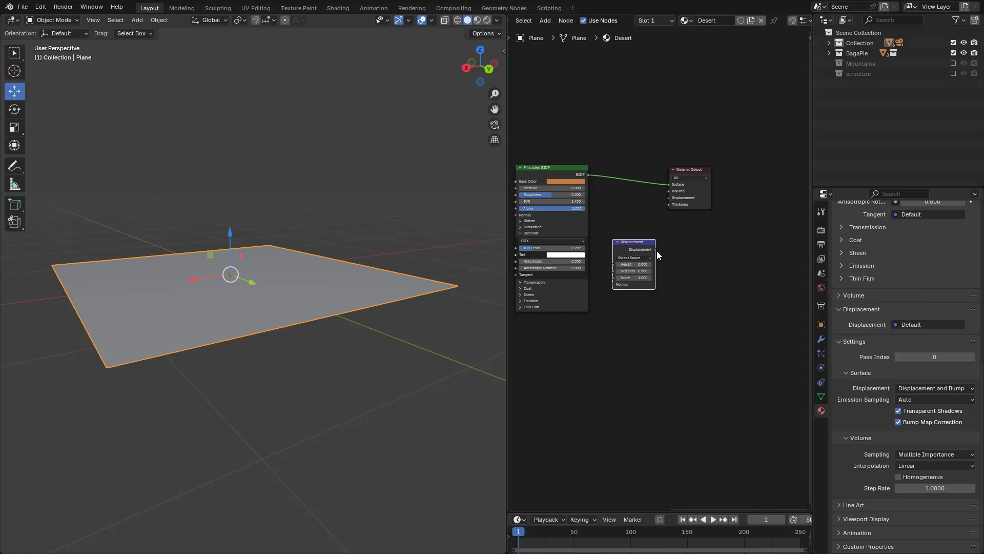
pyautogui.moveTo(656, 250); pyautogui.dragTo(669, 198)
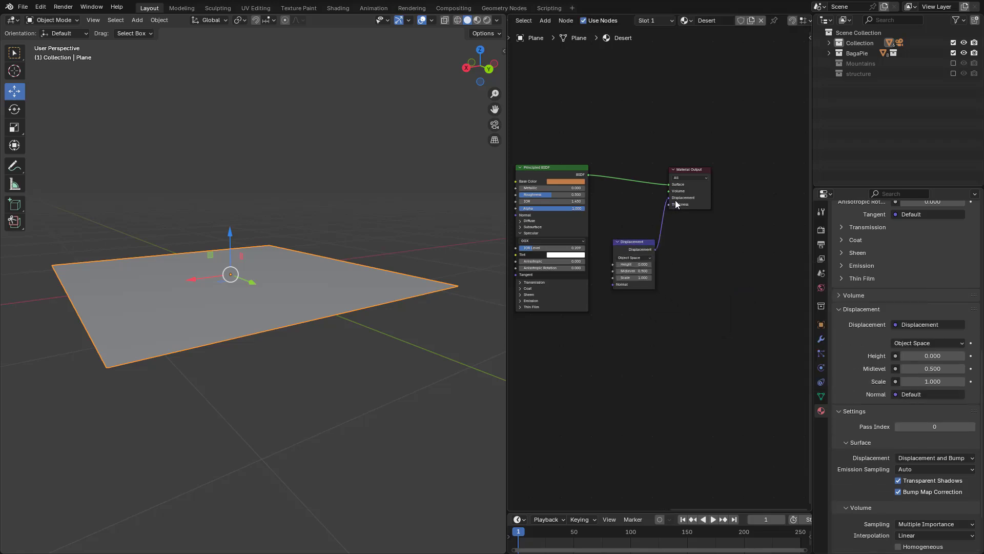
# - Show the viewport in rendered shading and set the Displacement node's Midlevel to 0 and Scale to 0.7
pyautogui.press('Home')
pyautogui.click(487, 20)
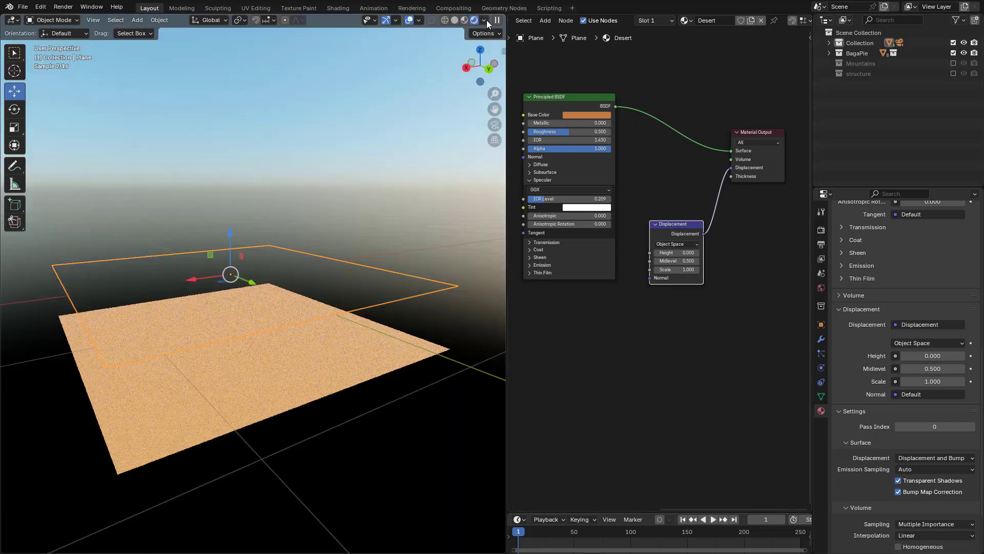
pyautogui.click(681, 262)
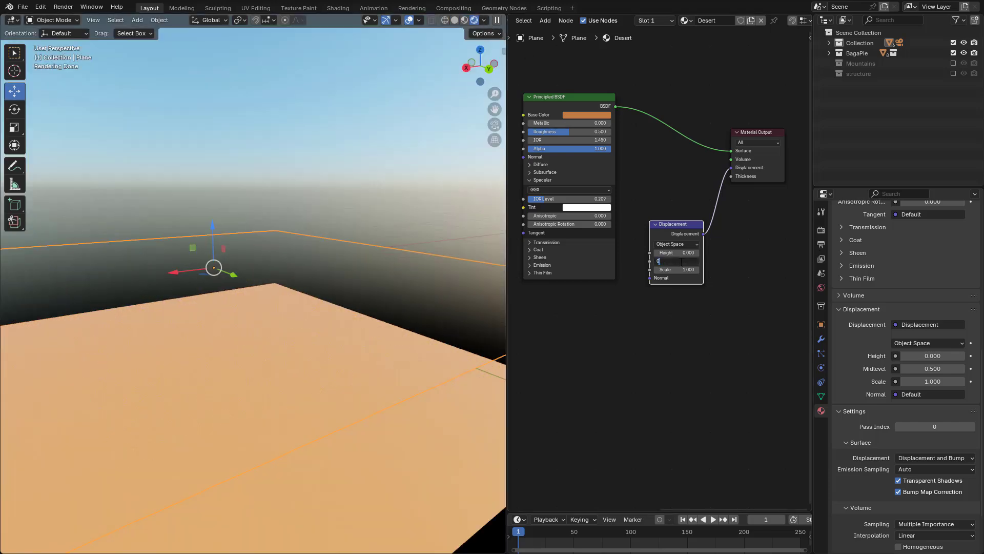
pyautogui.write('0')
pyautogui.press('Return')
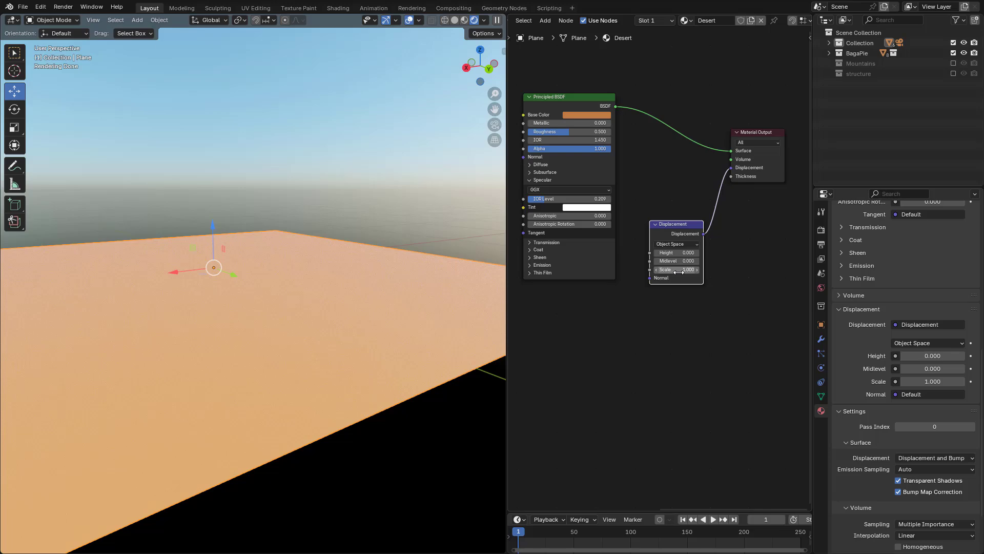
pyautogui.click(680, 270)
pyautogui.write('0.7')
pyautogui.press('Return')
# - Add a Voronoi Texture node and connect its Distance output to the Displacement node's Height input
pyautogui.hotkey('shift', 'a')
pyautogui.click(627, 313)
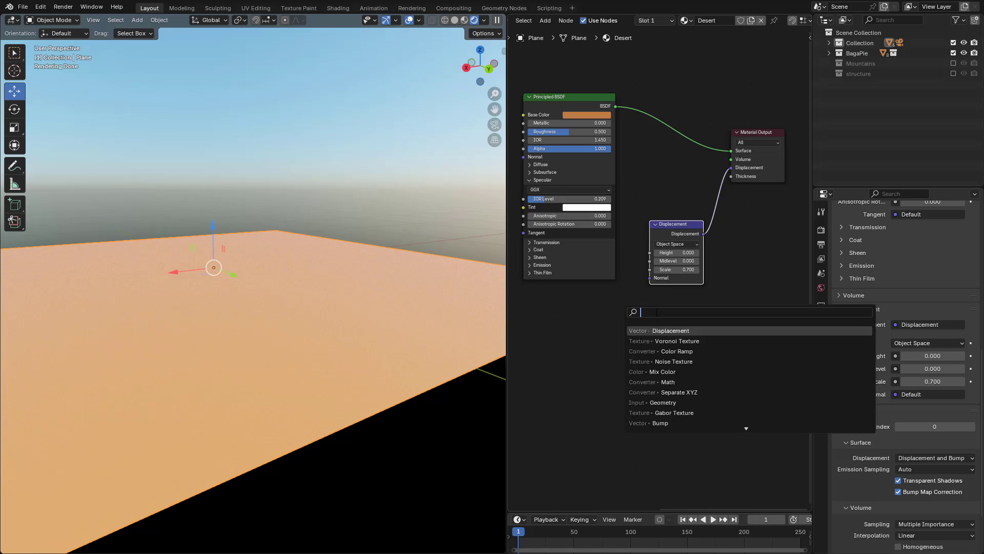
pyautogui.write('vor')
pyautogui.click(657, 331)
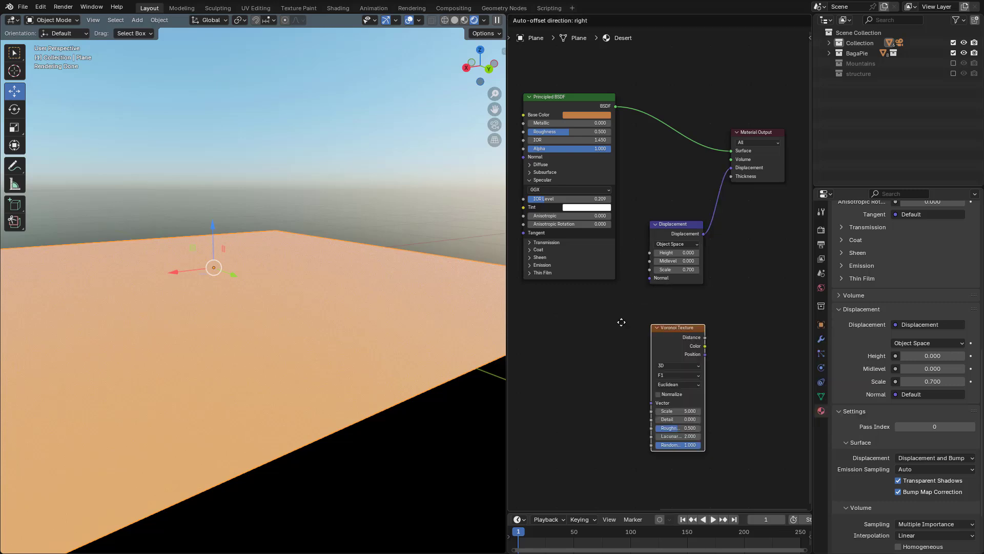
pyautogui.click(622, 322)
pyautogui.moveTo(618, 314); pyautogui.dragTo(647, 251)
# - Set the Voronoi Texture to 4D with the Smooth F1 feature output
pyautogui.scroll(2, 630, 326)
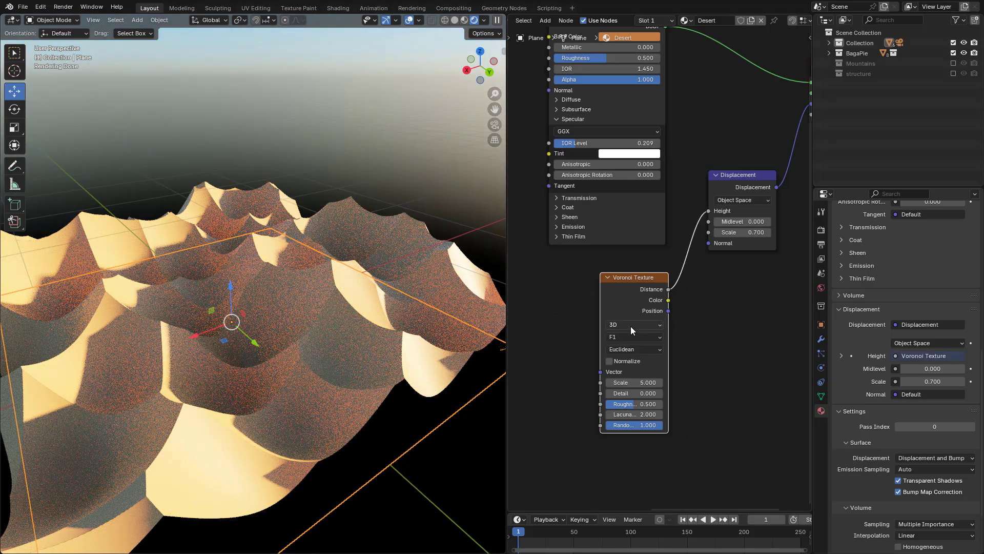
pyautogui.click(631, 325)
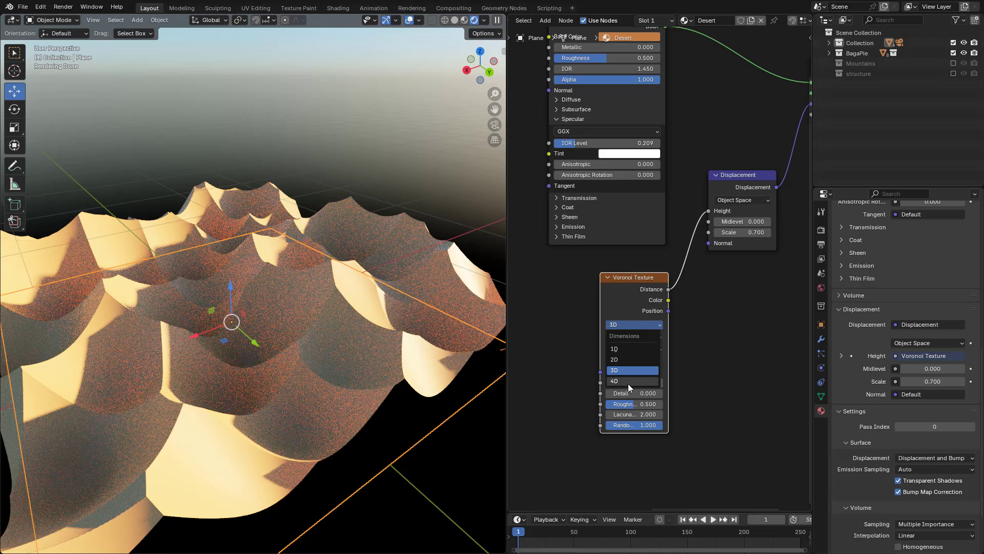
pyautogui.click(629, 382)
pyautogui.click(625, 348)
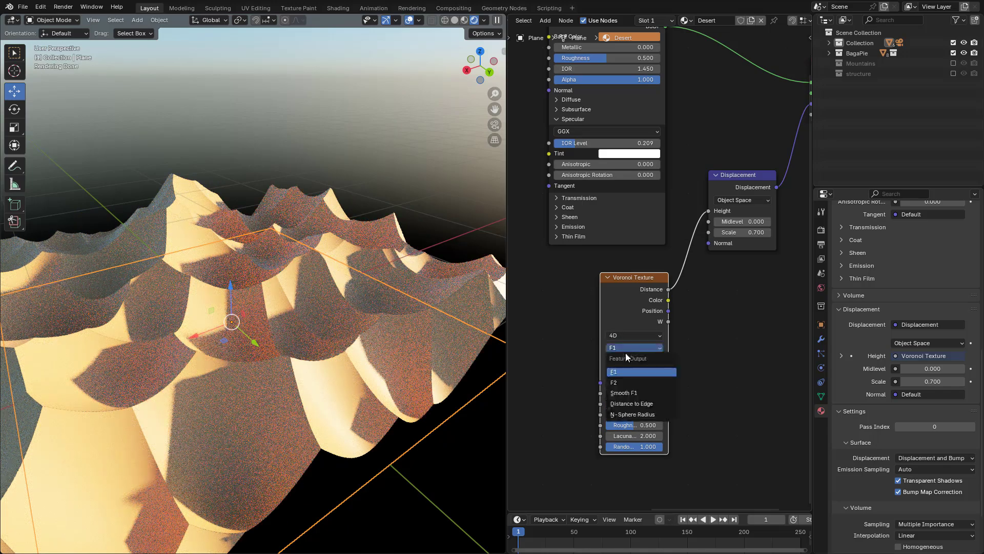
pyautogui.click(625, 393)
# - Widen the Voronoi Texture node and set its Smoothness to 0.088 and Scale to 6
pyautogui.moveTo(642, 474); pyautogui.dragTo(663, 413, button='middle')
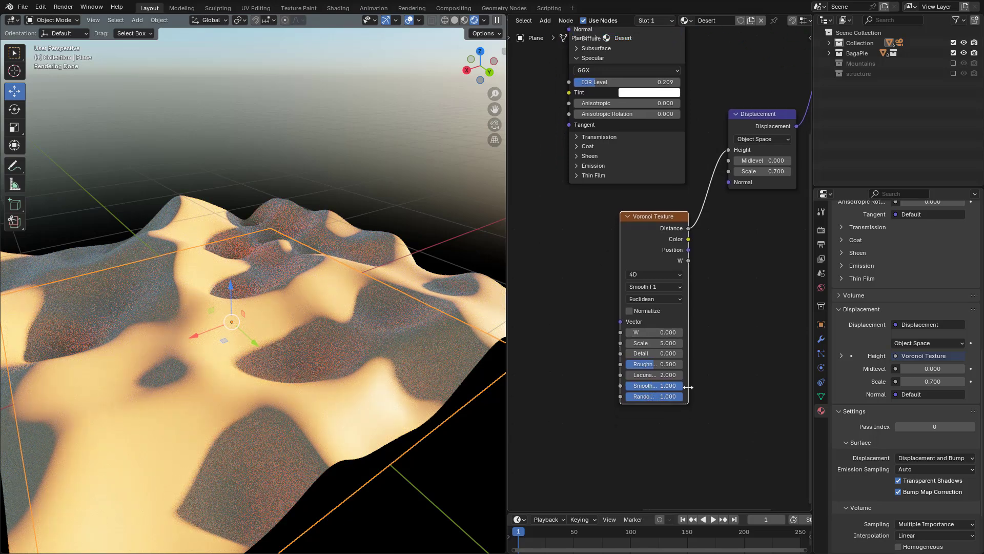
pyautogui.moveTo(687, 390)
pyautogui.mouseDown()
pyautogui.moveTo(709, 390)
pyautogui.moveTo(669, 389)
pyautogui.mouseUp()
pyautogui.click(670, 390)
pyautogui.press('BackSpace')
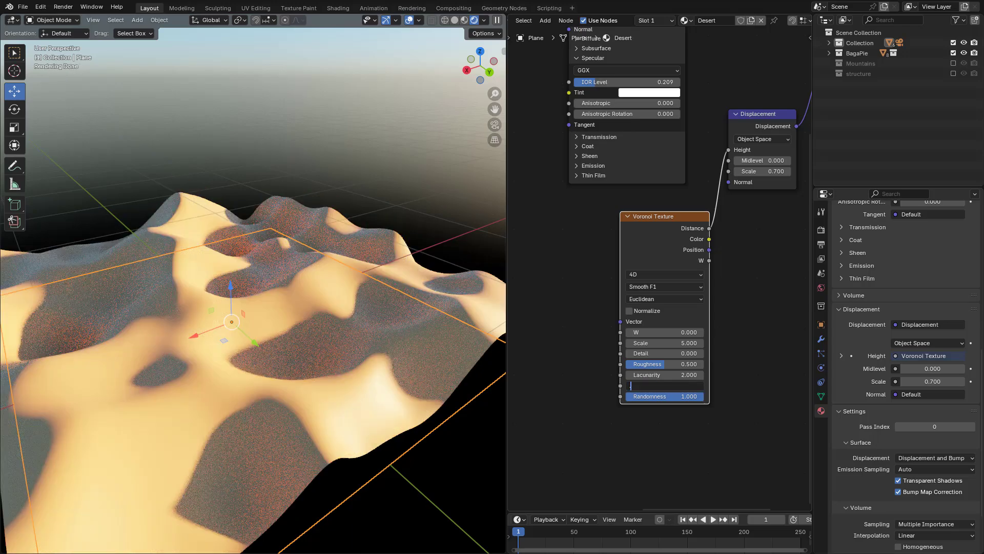
pyautogui.write('.088')
pyautogui.press('Return')
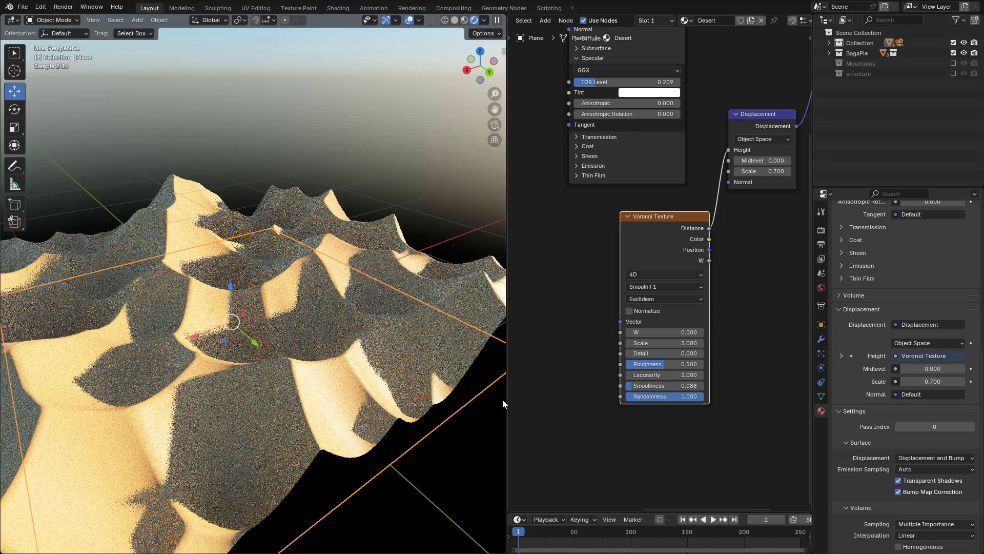
pyautogui.moveTo(659, 343)
pyautogui.mouseDown()
pyautogui.moveTo(713, 343)
pyautogui.moveTo(648, 343)
pyautogui.moveTo(666, 343)
pyautogui.mouseUp()
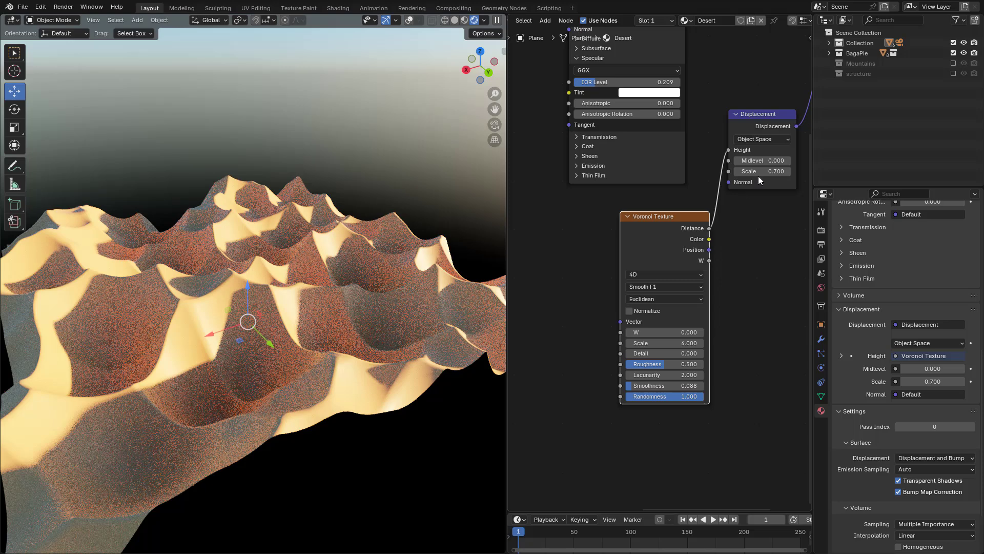
# - Set the Displacement node's Scale to 0.2
pyautogui.click(762, 175)
pyautogui.write('0.2')
pyautogui.press('Return')
# - Add Texture Coordinate and Mapping nodes feeding the Voronoi Texture's Vector input and move them farther away from it
pyautogui.scroll(-3, 642, 264)
pyautogui.hotkey('ctrl', 't')
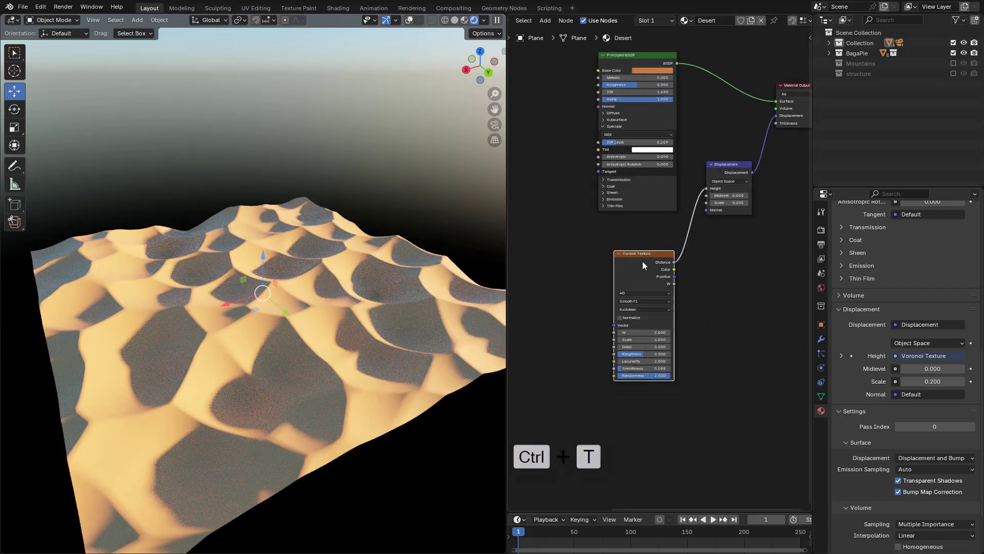
pyautogui.moveTo(584, 272); pyautogui.dragTo(560, 248)
pyautogui.moveTo(643, 263); pyautogui.dragTo(699, 249, button='middle')
pyautogui.moveTo(606, 230); pyautogui.dragTo(575, 231)
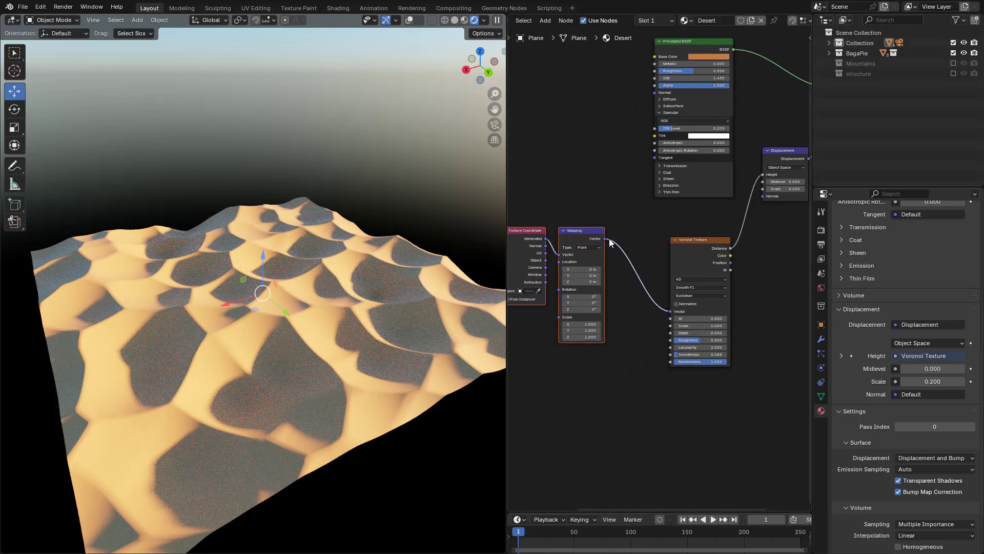
# - Add a Noise Texture node below the Mapping node
pyautogui.hotkey('shift', 'a')
pyautogui.click(599, 336)
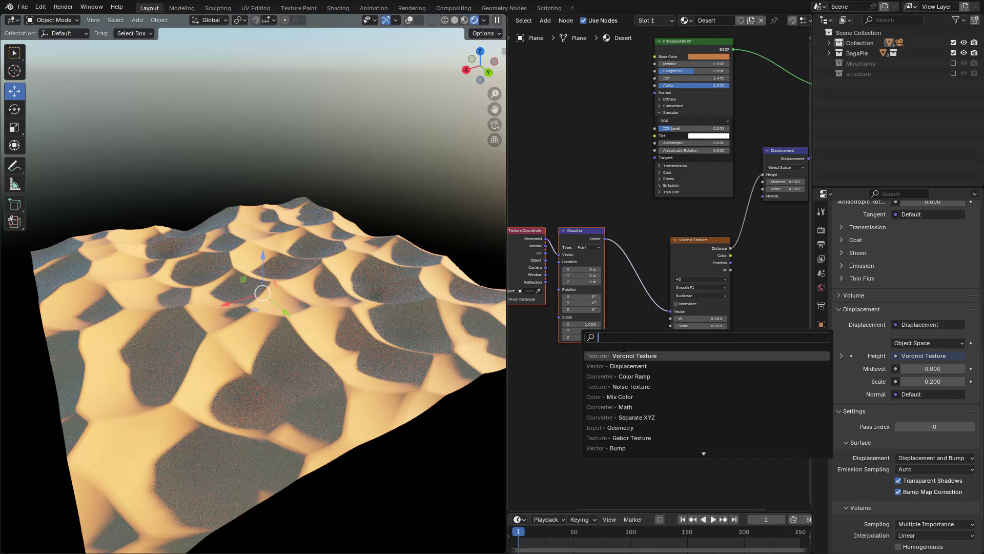
pyautogui.write('noise')
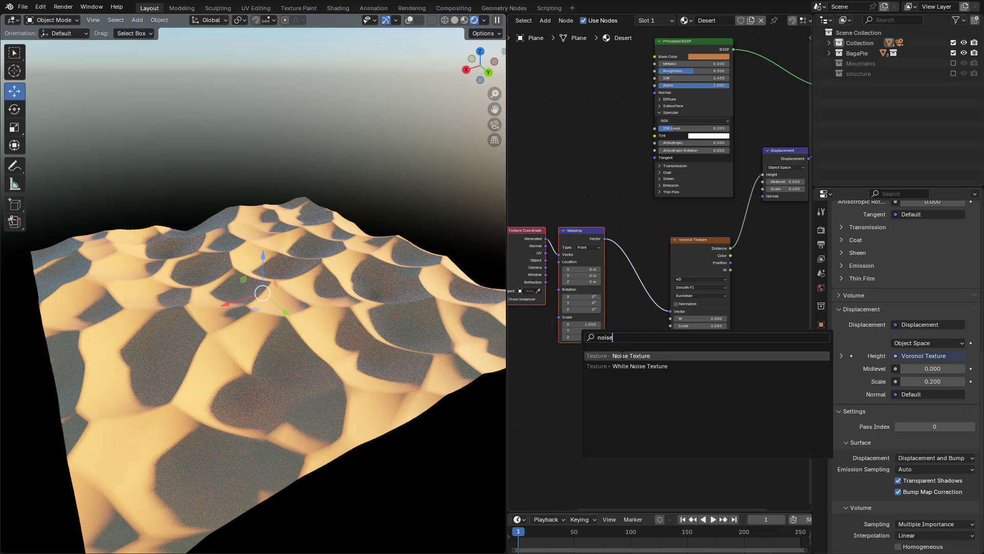
pyautogui.click(622, 355)
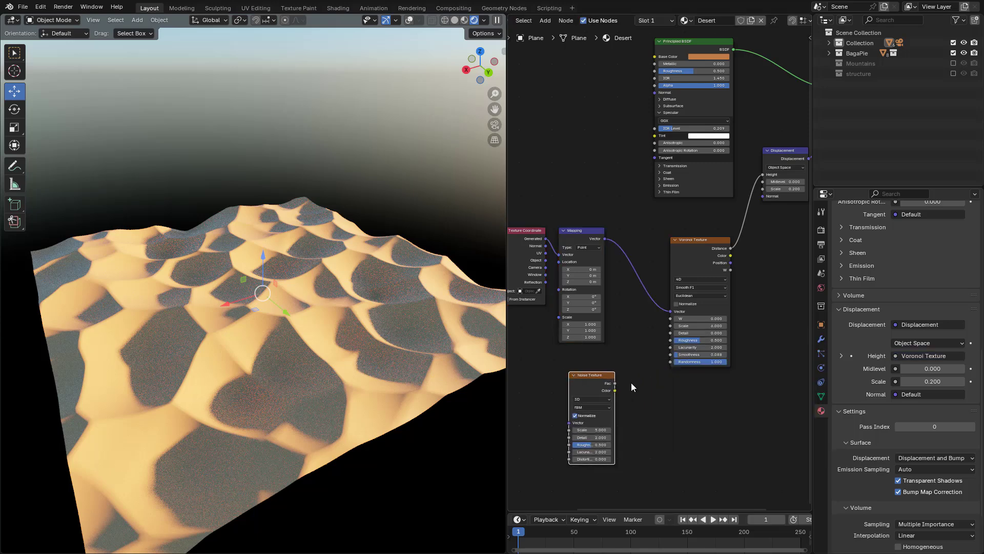
# - Mix the Mapping vector with the Noise Texture's Fac into the Voronoi Texture's Vector input and space out the Mix and Noise nodes
pyautogui.click(581, 236)
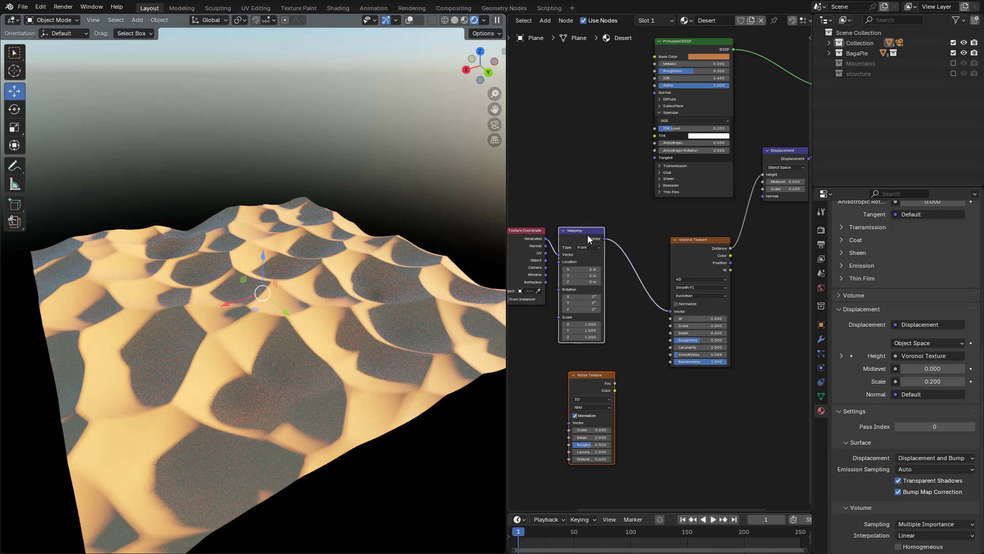
pyautogui.hotkey('ctrl', '0')
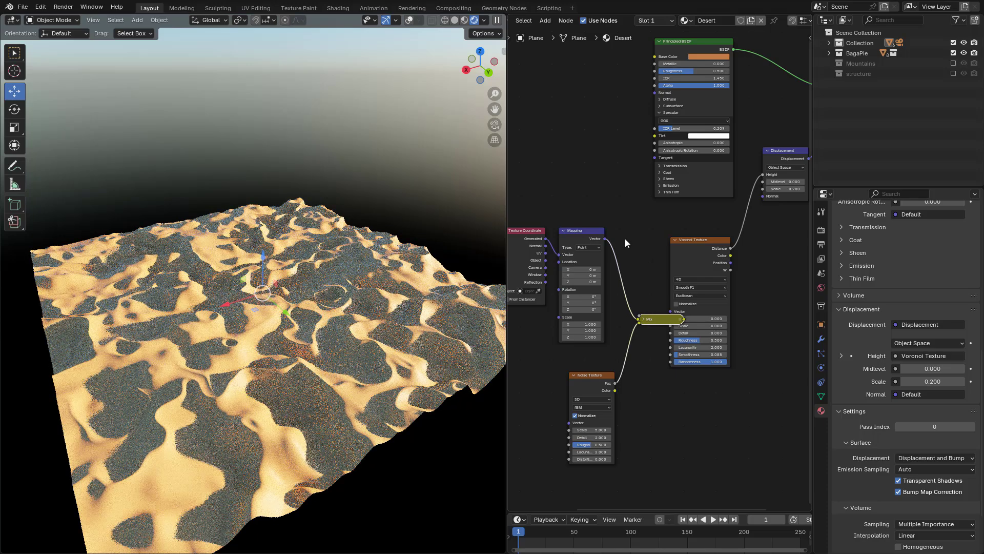
pyautogui.click(642, 319)
pyautogui.moveTo(645, 319); pyautogui.dragTo(623, 313)
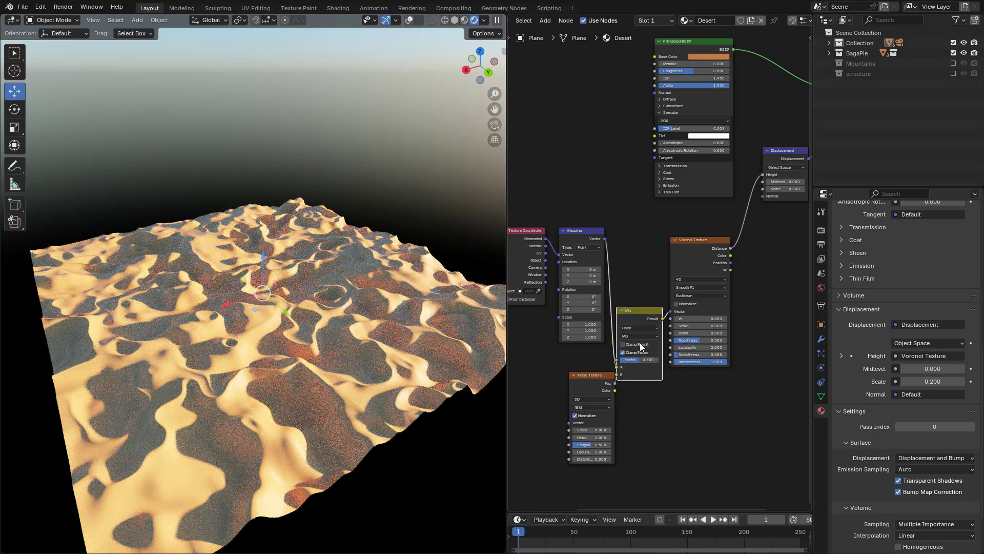
pyautogui.moveTo(594, 375); pyautogui.dragTo(570, 379)
# - Set the Noise Texture's Scale to 5.07 and the Mix node's Factor to 0.158
pyautogui.scroll(2, 615, 352)
pyautogui.moveTo(615, 352); pyautogui.dragTo(639, 311, button='middle')
pyautogui.moveTo(587, 408); pyautogui.dragTo(584, 408)
pyautogui.moveTo(585, 408); pyautogui.dragTo(586, 407)
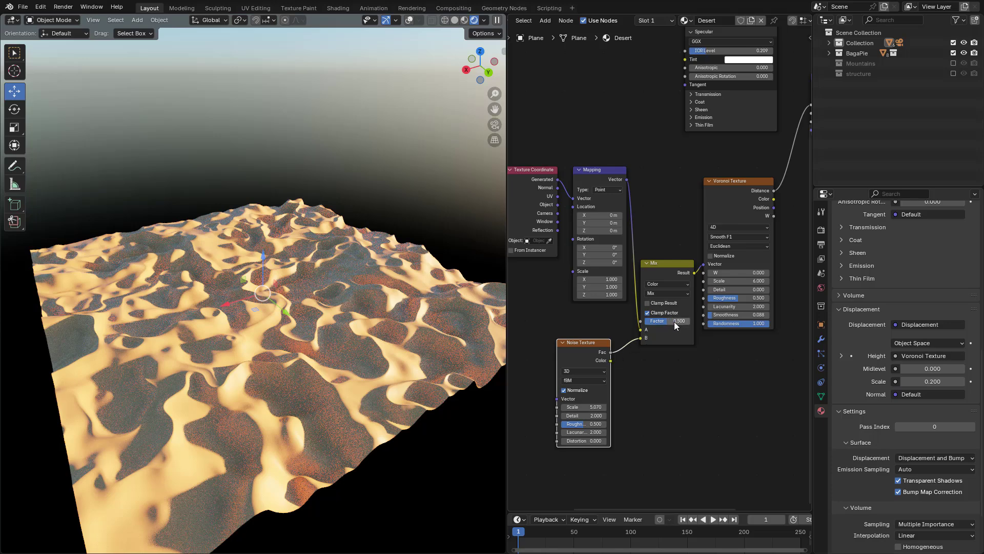
pyautogui.moveTo(666, 320); pyautogui.dragTo(650, 321)
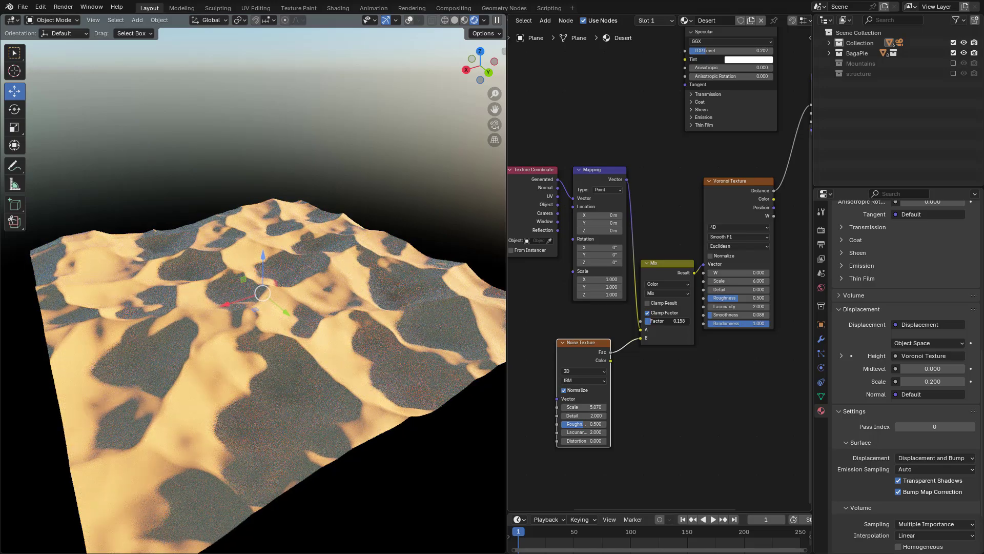
# - Move the Material Output and Displacement nodes farther away from the Voronoi Texture to make room between them
pyautogui.keyDown('shift'); pyautogui.moveTo(292, 315); pyautogui.dragTo(331, 298, button='middle'); pyautogui.keyUp('shift')
pyautogui.scroll(4, 325, 306)
pyautogui.hotkey('ctrl', '`')
pyautogui.moveTo(749, 230); pyautogui.dragTo(646, 299, button='middle')
pyautogui.scroll(-5, 728, 229)
pyautogui.moveTo(708, 167); pyautogui.dragTo(812, 204)
pyautogui.moveTo(647, 215); pyautogui.dragTo(734, 232)
pyautogui.scroll(2, 716, 246)
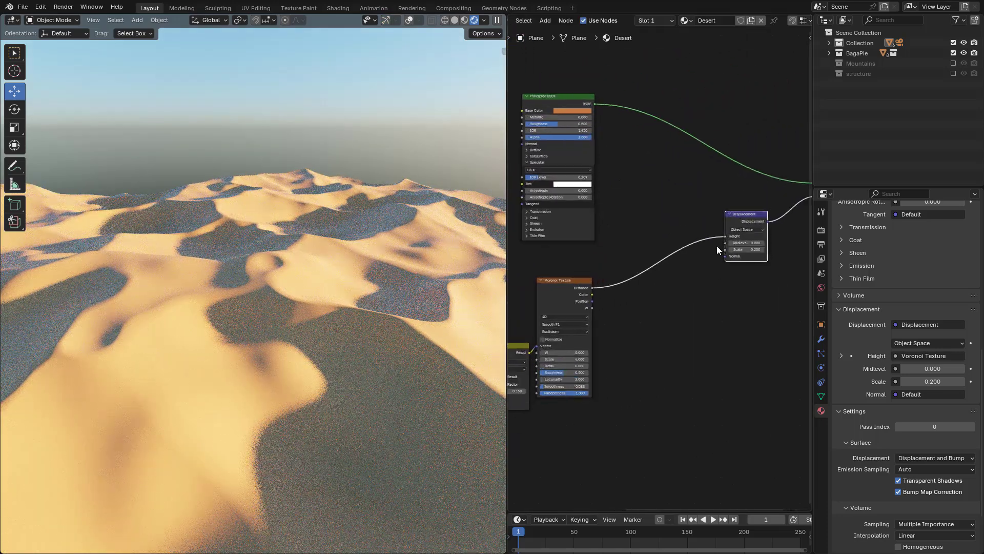
# - Add a Gabor Texture node between the Voronoi Texture and the Displacement node
pyautogui.hotkey('shift', 'a')
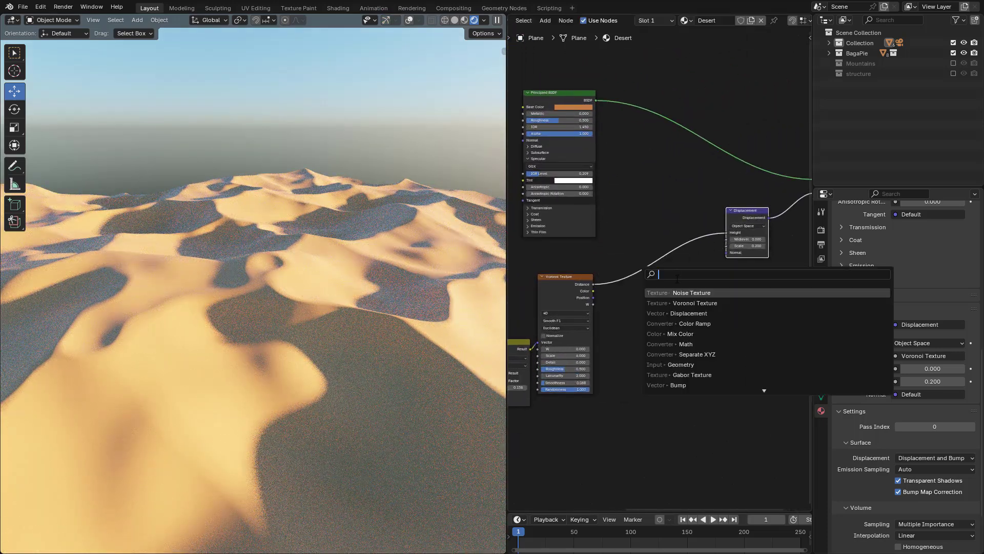
pyautogui.write('gabor')
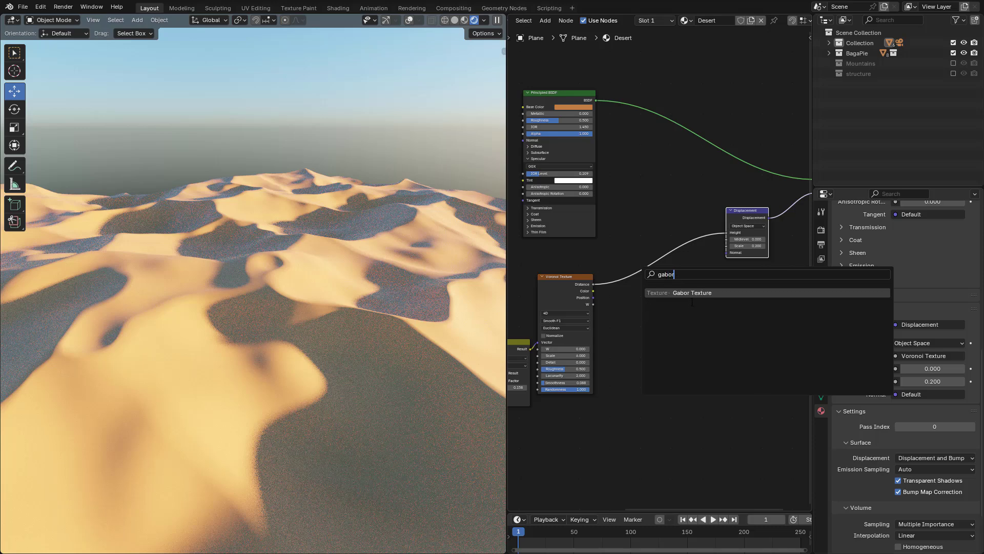
pyautogui.press('Return')
pyautogui.click(682, 327)
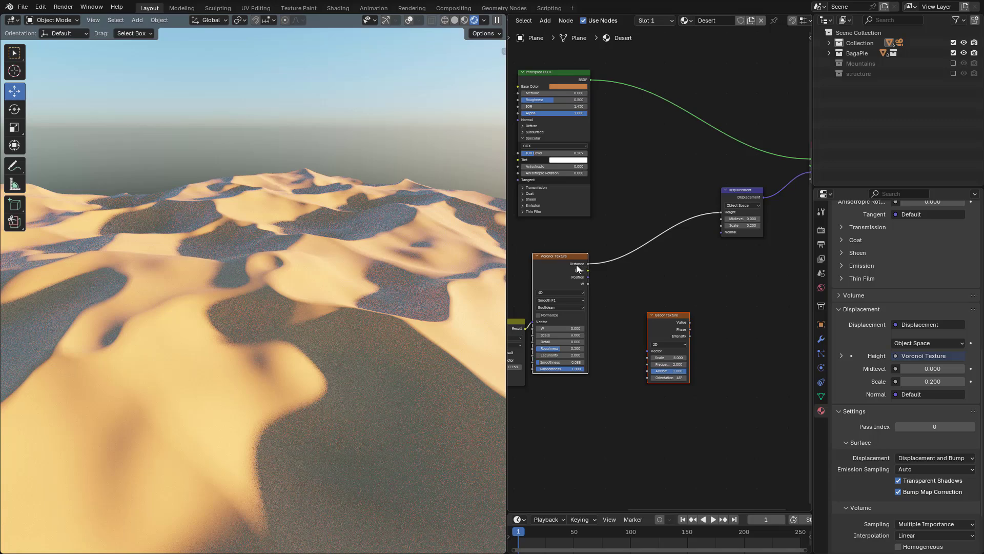
# - Mix the Voronoi Distance with the Gabor Value into the Displacement Height using Screen blending, and space out the nodes
pyautogui.hotkey('ctrl', '0')
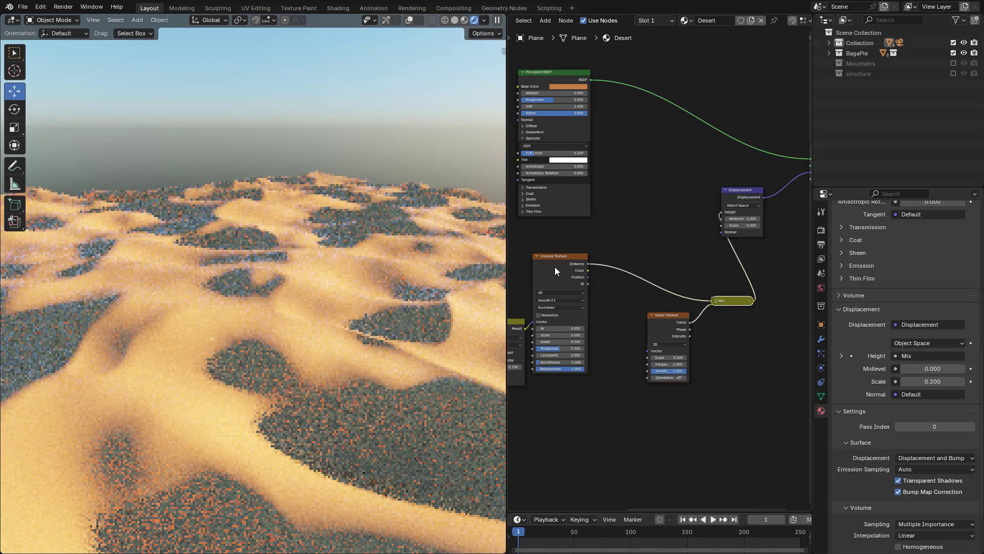
pyautogui.click(714, 301)
pyautogui.moveTo(732, 302); pyautogui.dragTo(703, 267)
pyautogui.moveTo(659, 320); pyautogui.dragTo(612, 374)
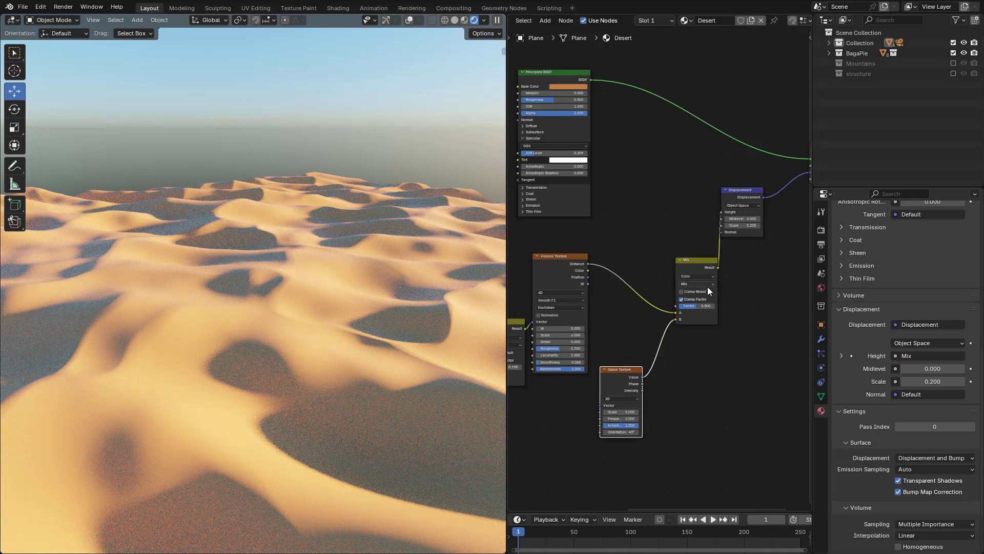
pyautogui.click(701, 285)
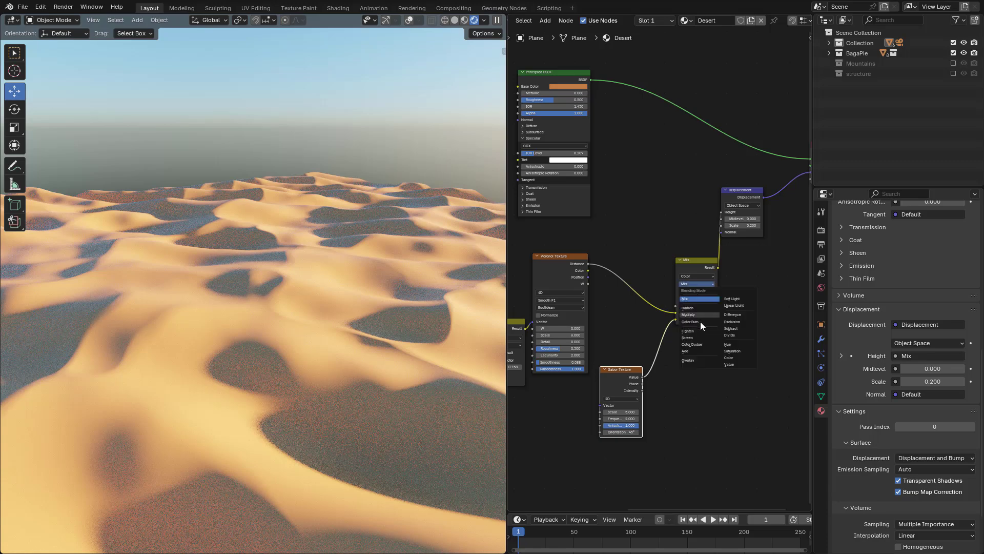
pyautogui.click(699, 337)
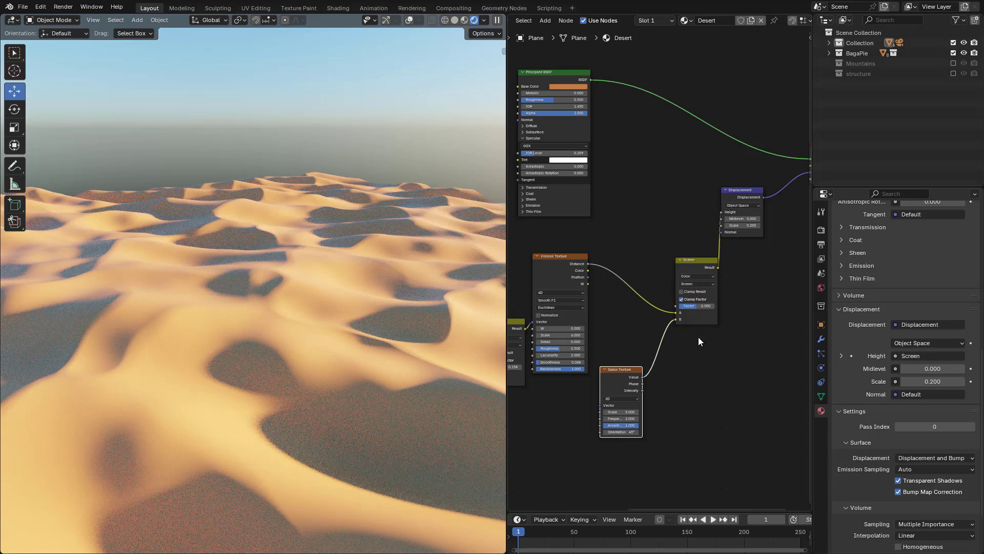
# - Set the Gabor Texture's Scale to 100 and move the node farther from the Screen node
pyautogui.moveTo(698, 336); pyautogui.dragTo(693, 296, button='middle')
pyautogui.scroll(3, 672, 327)
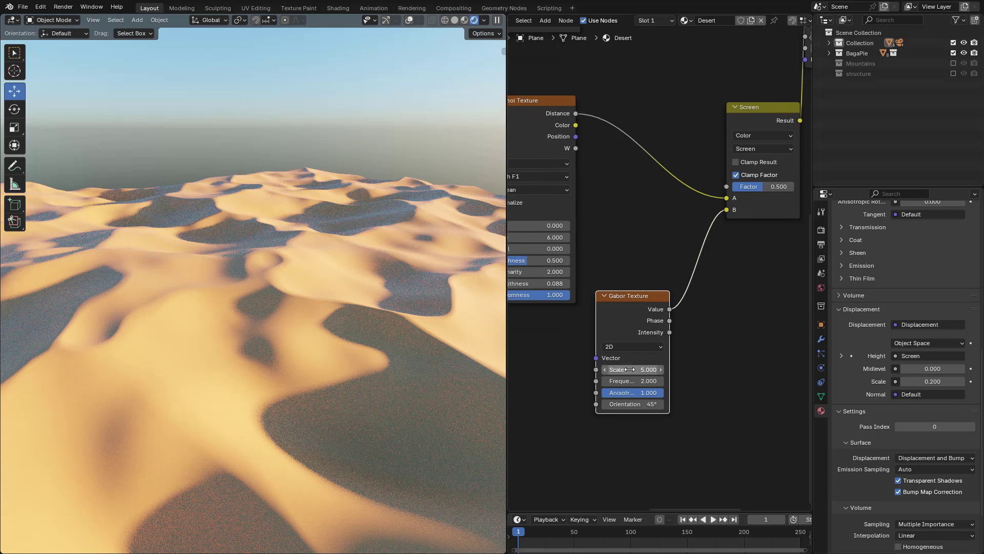
pyautogui.click(630, 370)
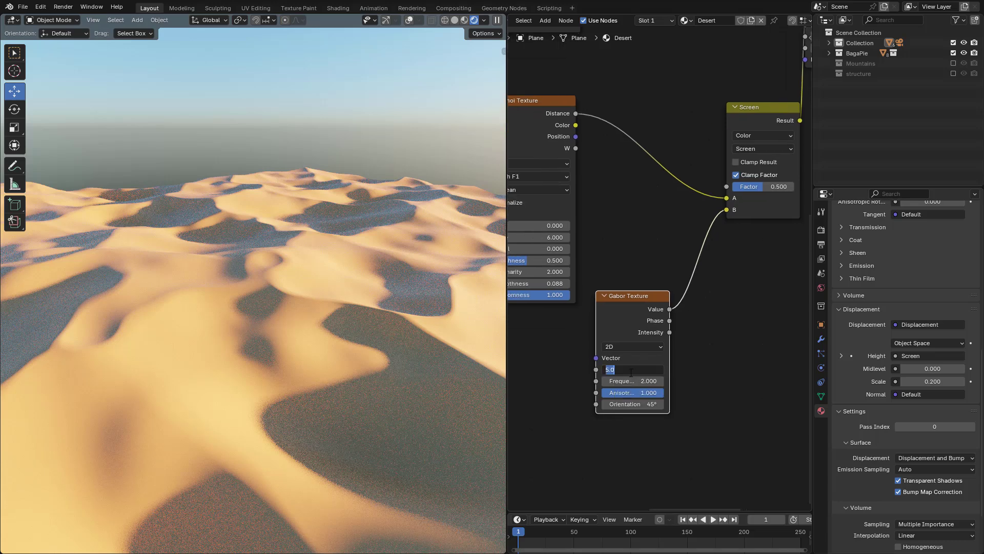
pyautogui.write('100')
pyautogui.press('Return')
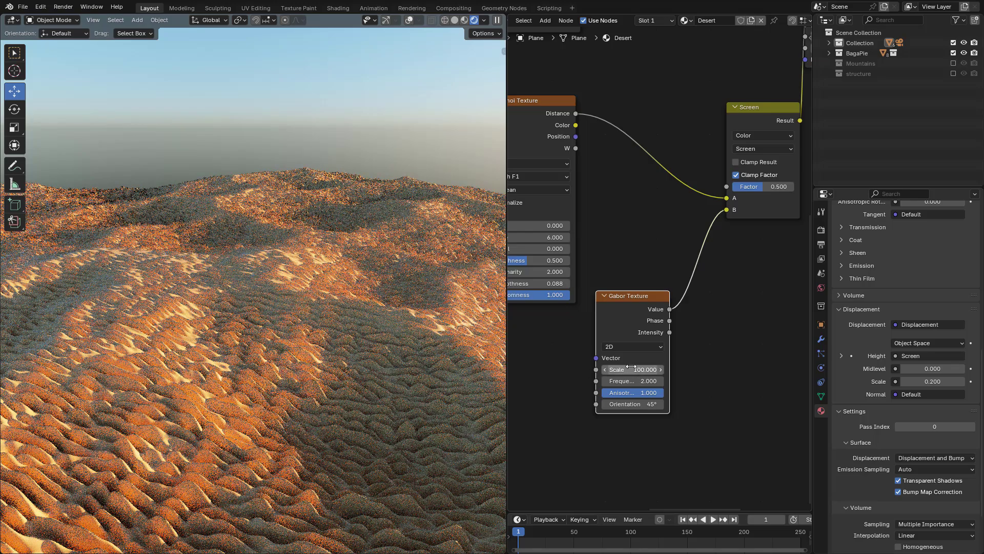
pyautogui.moveTo(638, 303); pyautogui.dragTo(606, 344)
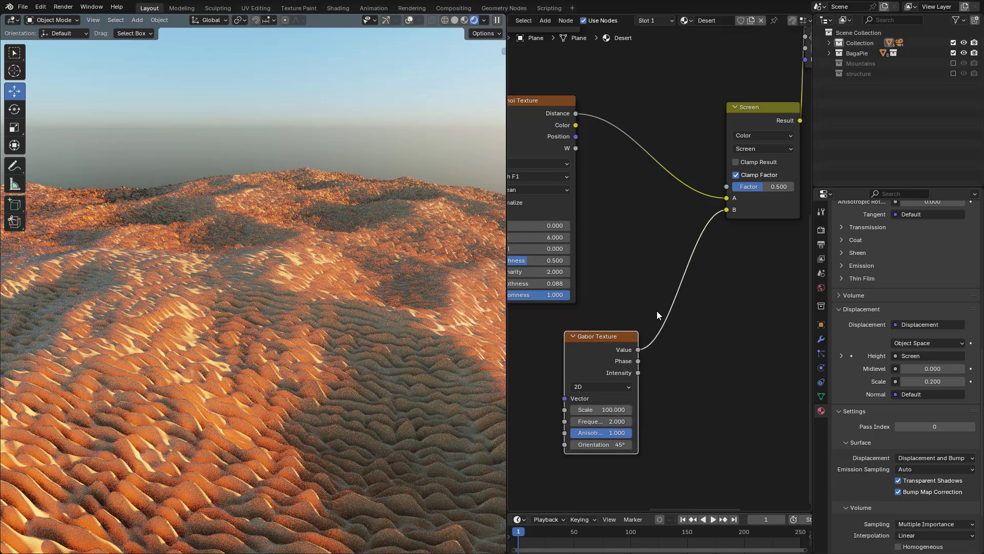
# - Lower the Screen node's Factor to 0.028 and set the Gabor Texture's Orientation to 213°
pyautogui.moveTo(762, 186); pyautogui.dragTo(733, 186)
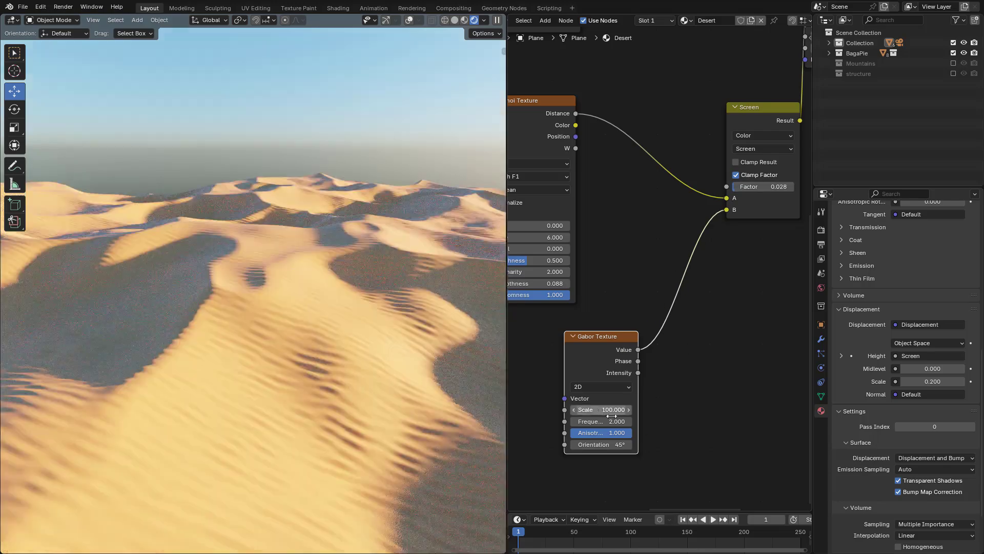
pyautogui.moveTo(604, 445)
pyautogui.mouseDown()
pyautogui.moveTo(656, 444)
pyautogui.moveTo(609, 444)
pyautogui.mouseUp()
# - Add a Texture Coordinate, Mapping and Image Texture setup to the Gabor Texture's Vector input and move it below the first Noise Texture
pyautogui.moveTo(604, 344); pyautogui.dragTo(712, 310, button='middle')
pyautogui.scroll(-4, 712, 310)
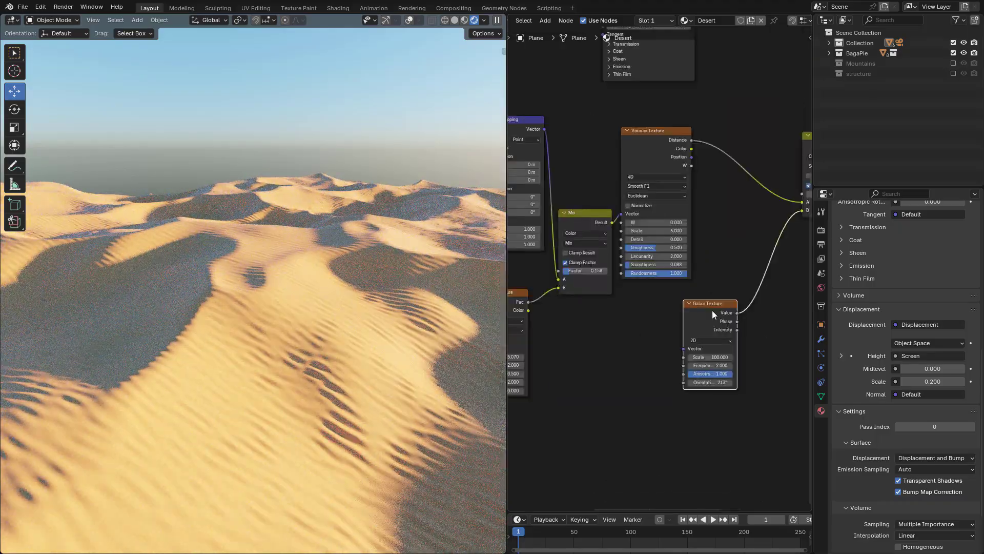
pyautogui.hotkey('ctrl', 't')
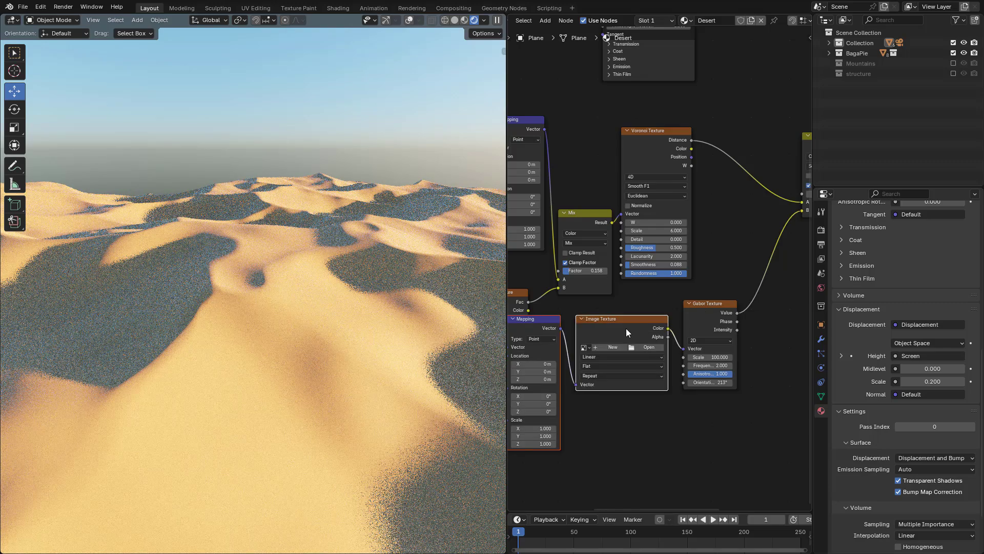
pyautogui.moveTo(626, 328); pyautogui.dragTo(675, 314, button='middle')
pyautogui.moveTo(676, 314); pyautogui.dragTo(673, 403)
pyautogui.moveTo(673, 387); pyautogui.dragTo(673, 362, button='middle')
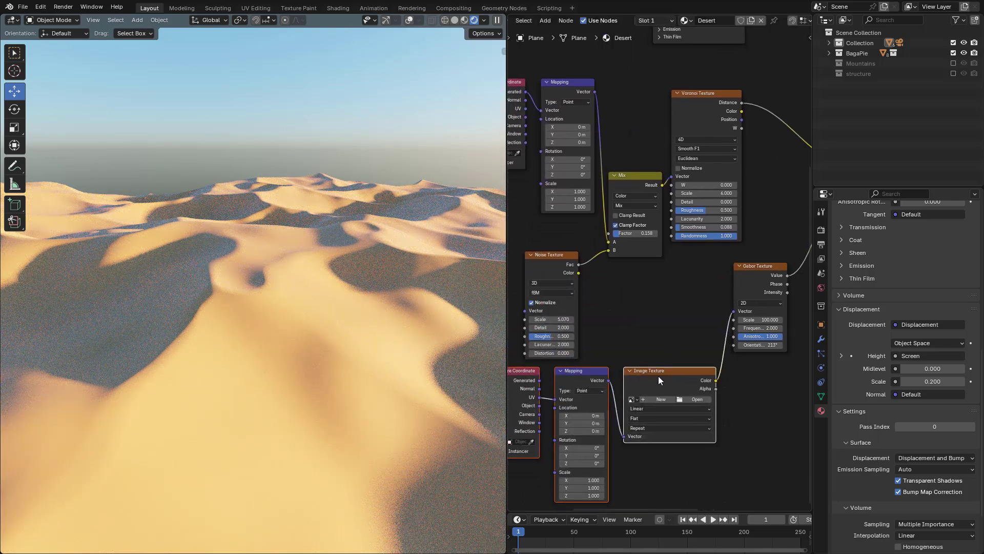
# - Delete the Image Texture node and connect the new Mapping node's Vector directly to the Gabor Texture's Vector input
pyautogui.click(659, 377)
pyautogui.press('x')
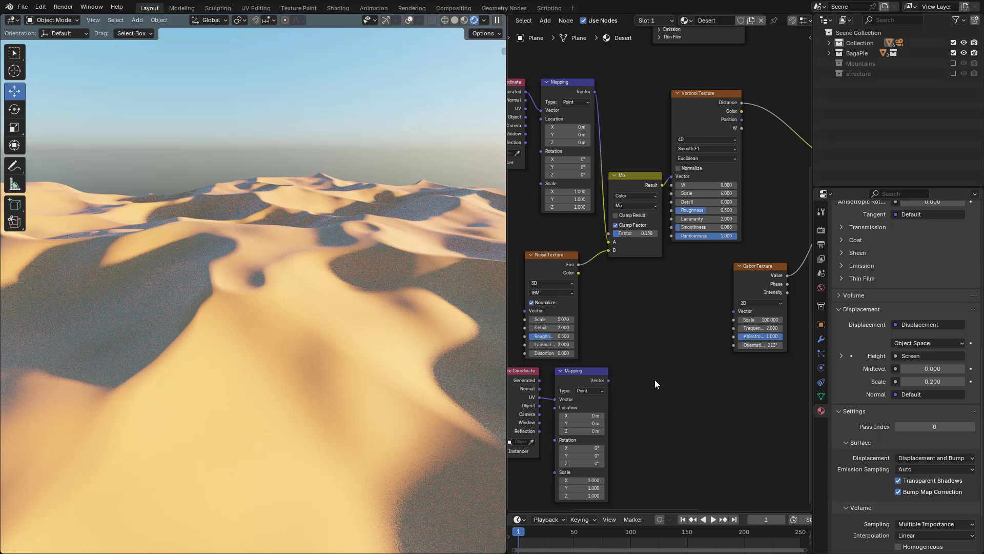
pyautogui.moveTo(609, 381); pyautogui.dragTo(724, 310)
pyautogui.moveTo(733, 312); pyautogui.dragTo(739, 251, button='middle')
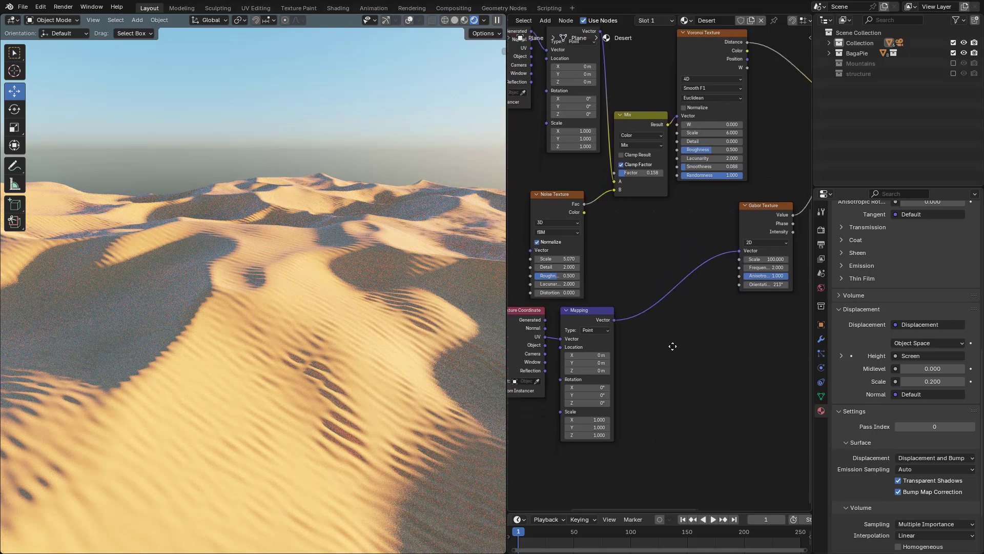
# - Add a second Noise Texture node beside the lower Mapping node
pyautogui.hotkey('shift', 'a')
pyautogui.write('no')
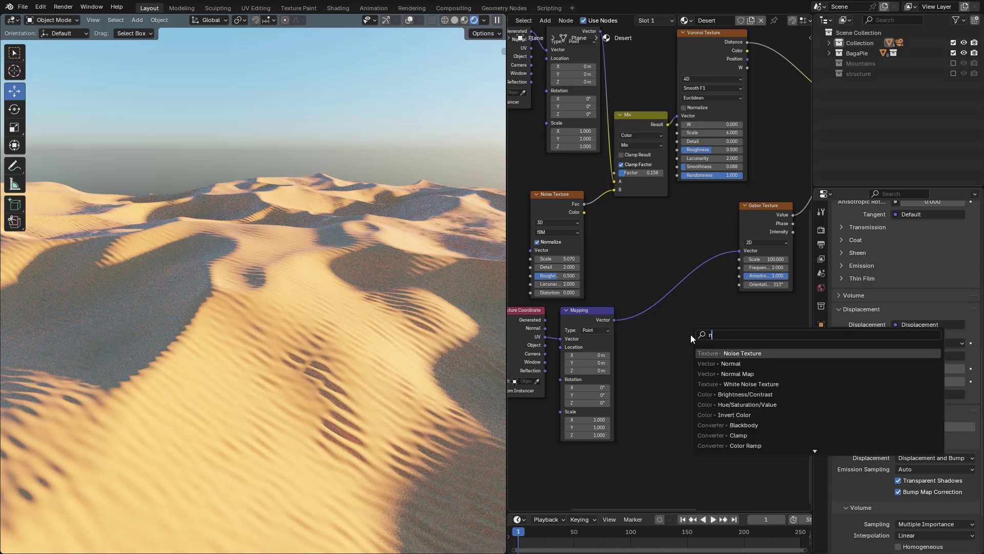
pyautogui.press('Down')
pyautogui.press('Down')
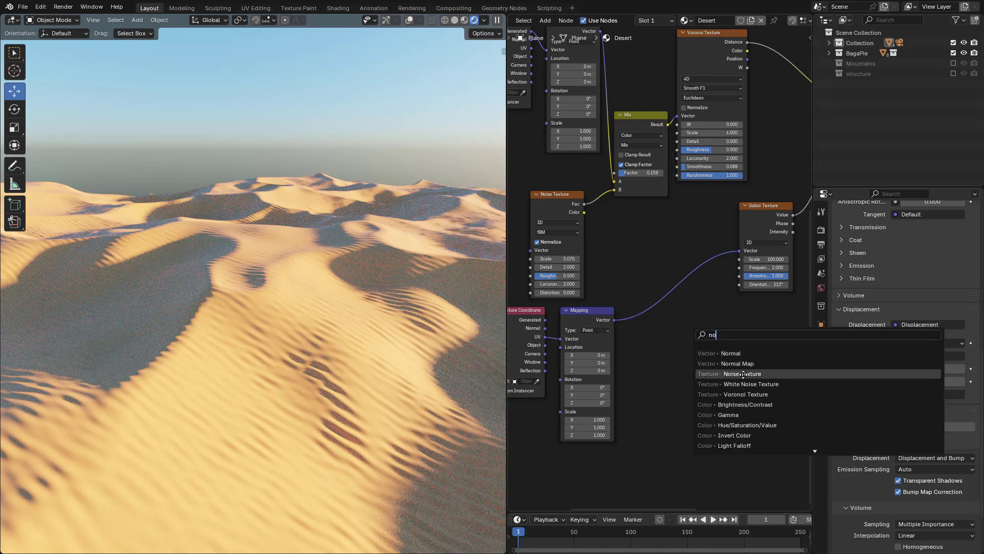
pyautogui.press('Return')
# - Mix the lower Mapping vector with the second Noise Texture into the Gabor Texture's Vector input and separate the overlapping nodes
pyautogui.keyDown('shift'); pyautogui.click(595, 314); pyautogui.keyUp('shift')
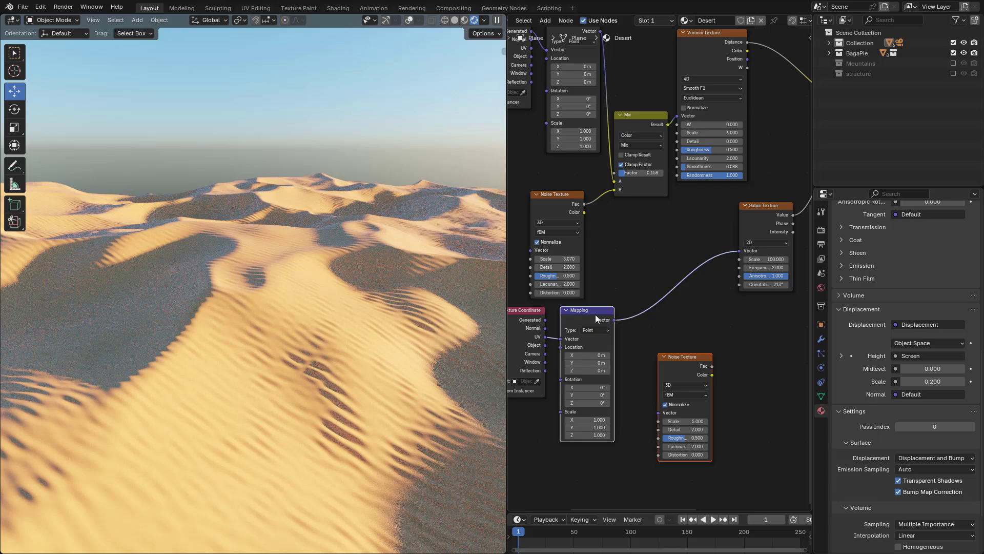
pyautogui.hotkey('ctrl', '0')
pyautogui.click(745, 353)
pyautogui.moveTo(755, 353); pyautogui.dragTo(688, 289)
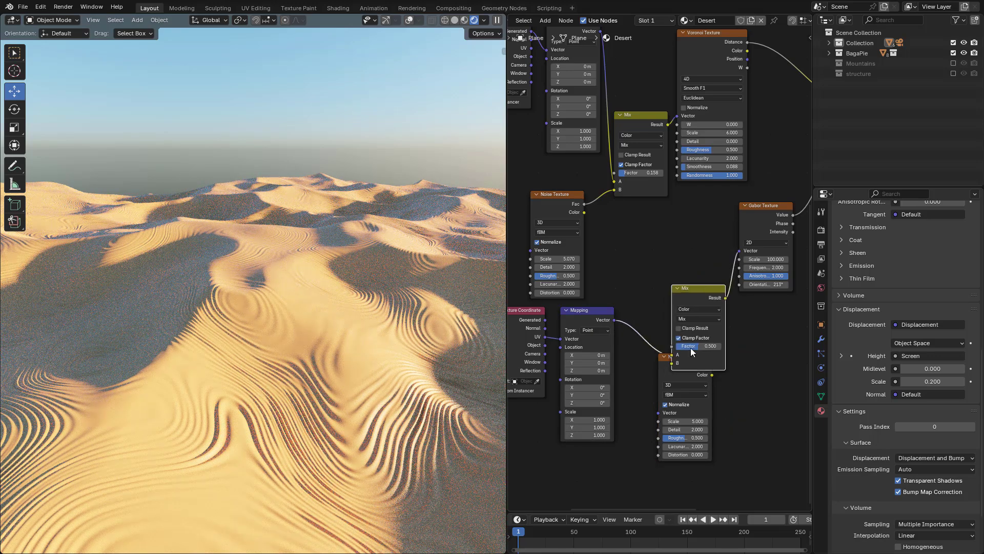
pyautogui.moveTo(663, 365); pyautogui.dragTo(632, 419)
# - Set the lower Mix node's Factor to 0.1 and the second Noise Texture's Scale to 13.3
pyautogui.moveTo(694, 366); pyautogui.dragTo(691, 309, button='middle')
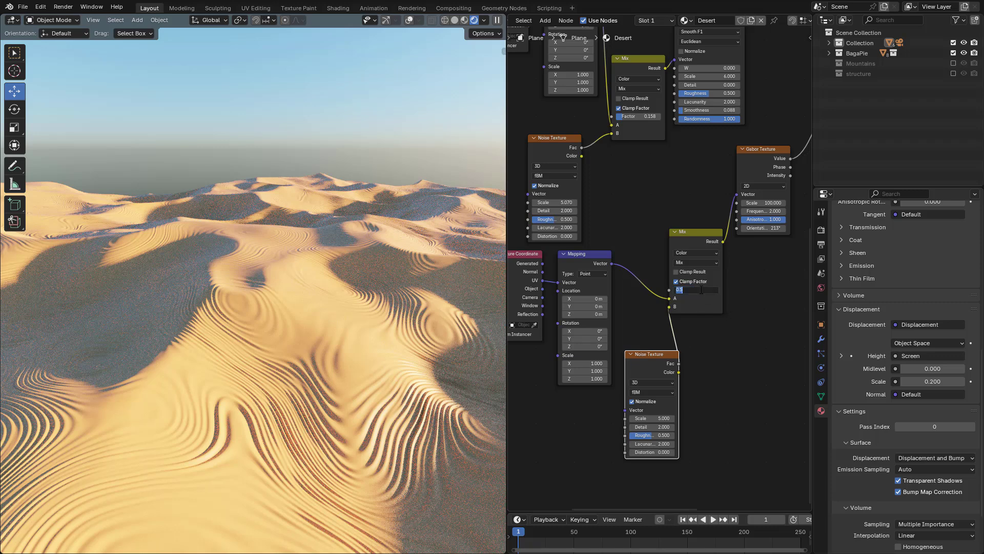
pyautogui.click(702, 290)
pyautogui.write('0.1')
pyautogui.press('Return')
pyautogui.moveTo(689, 411); pyautogui.dragTo(690, 395, button='middle')
pyautogui.moveTo(654, 402)
pyautogui.mouseDown()
pyautogui.moveTo(699, 402)
pyautogui.moveTo(657, 401)
pyautogui.mouseUp()
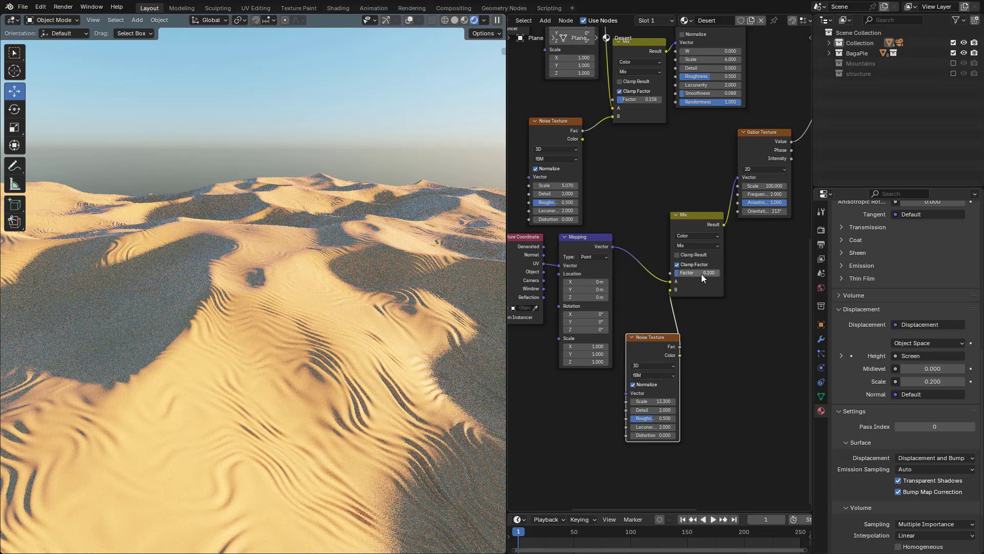
# - Reduce the lower Mix node's Factor to 0.02 and raise the second Noise Texture's Detail to 15
pyautogui.moveTo(708, 274); pyautogui.dragTo(705, 274)
pyautogui.moveTo(641, 410); pyautogui.dragTo(677, 410)
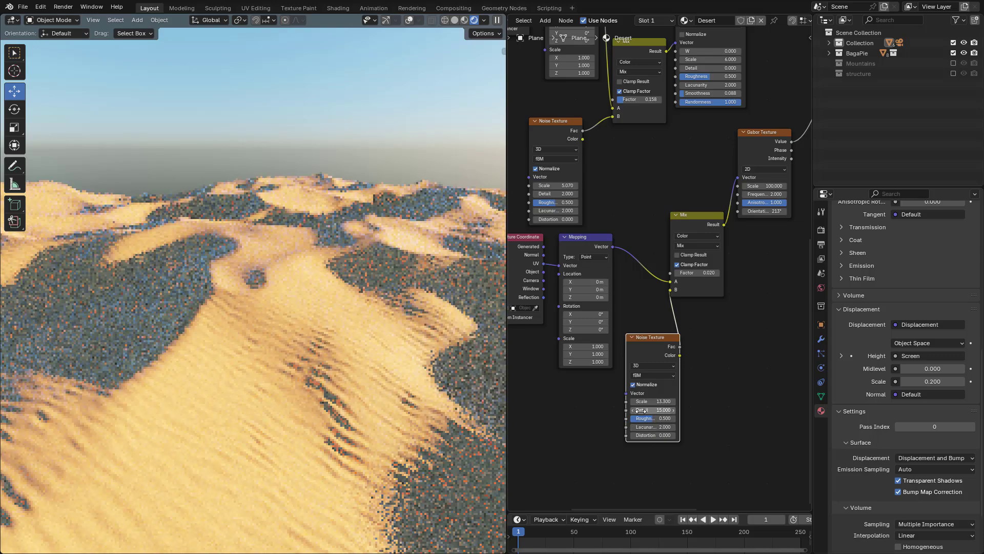
# - Set the Voronoi Texture's W value to 0.3 to vary the dune shapes
pyautogui.scroll(-6, 694, 278)
pyautogui.moveTo(705, 243); pyautogui.dragTo(580, 454, button='middle')
pyautogui.scroll(6, 639, 298)
pyautogui.moveTo(640, 298); pyautogui.dragTo(734, 234, button='middle')
pyautogui.scroll(2, 636, 275)
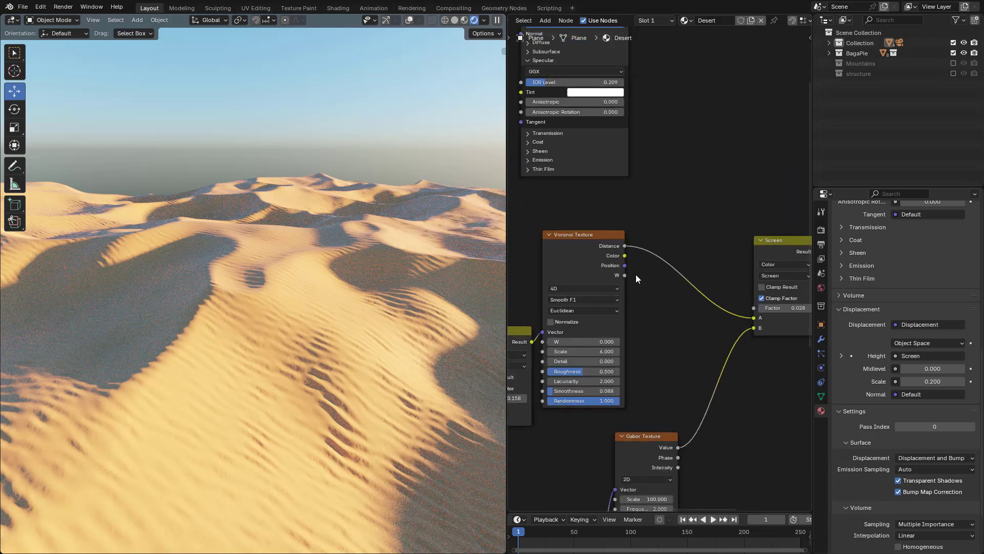
pyautogui.moveTo(635, 275); pyautogui.dragTo(711, 210, button='middle')
pyautogui.click(681, 273)
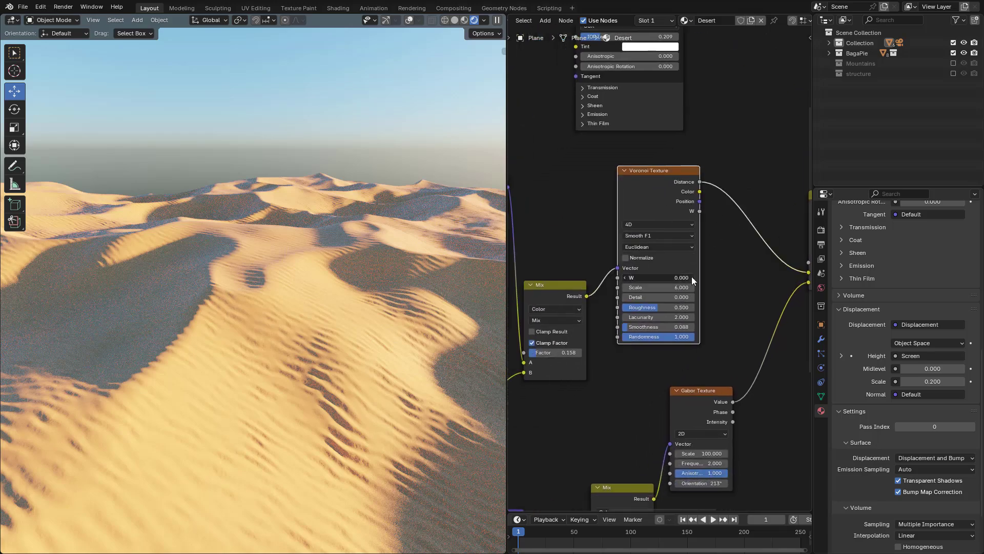
pyautogui.click(692, 277)
pyautogui.click(692, 277)
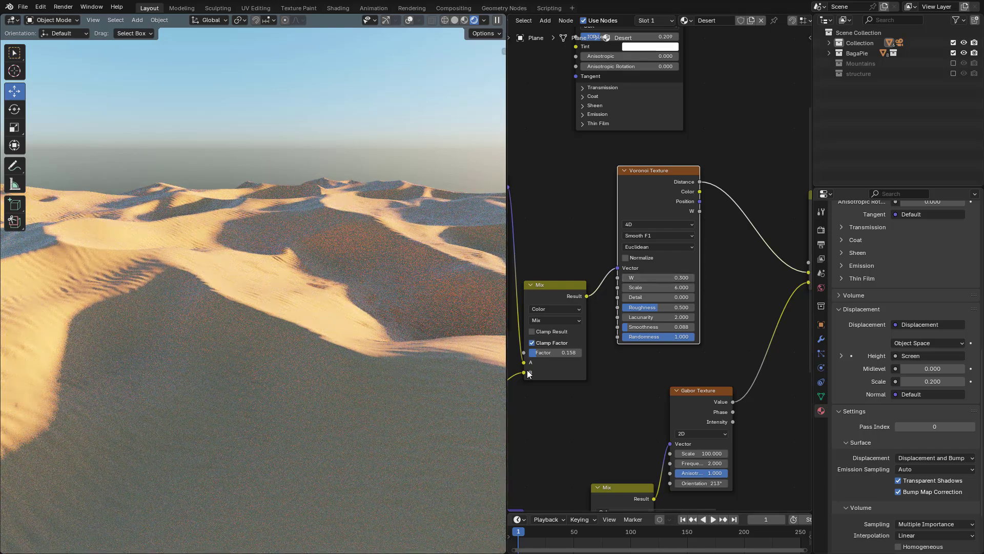
pyautogui.scroll(-3, 694, 405)
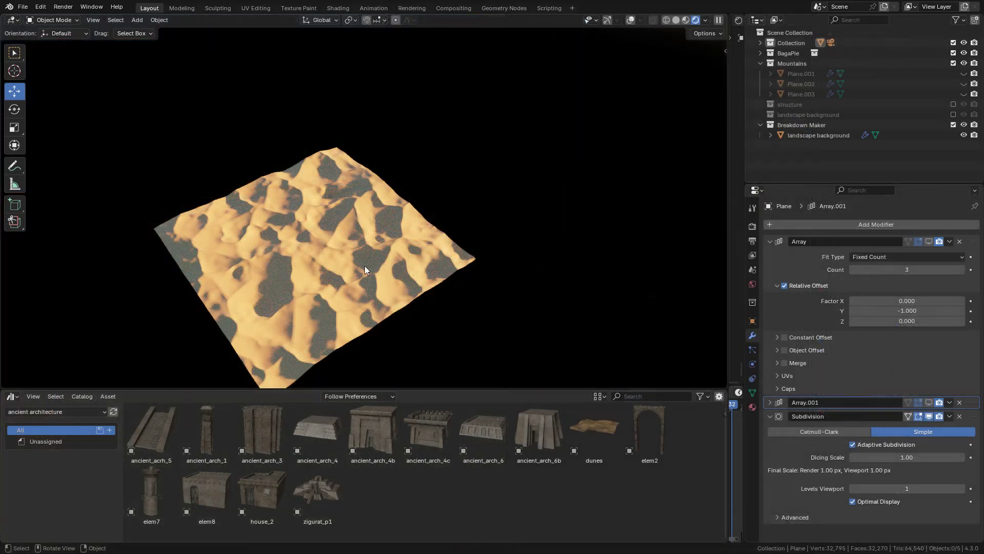
pyautogui.moveTo(432, 273); pyautogui.dragTo(433, 235, button='middle')
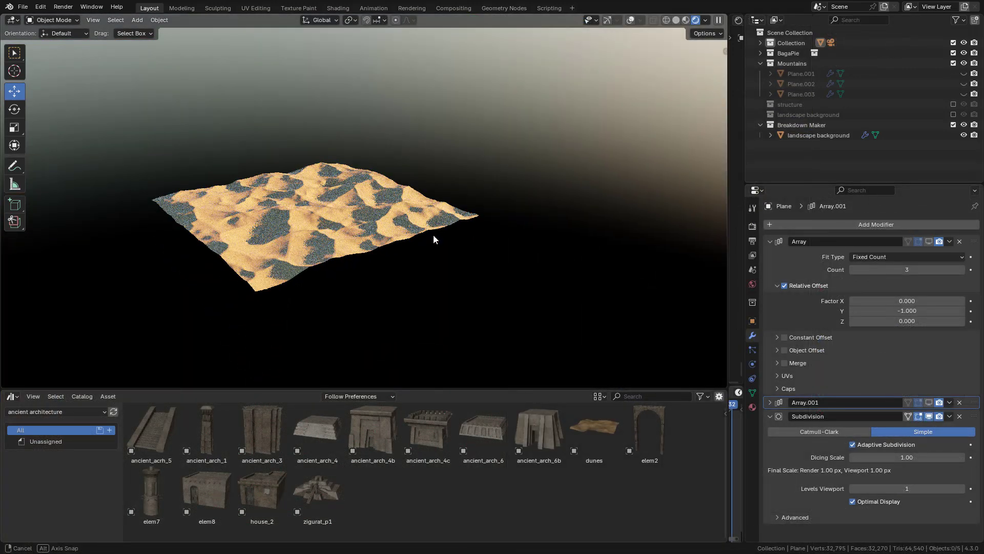